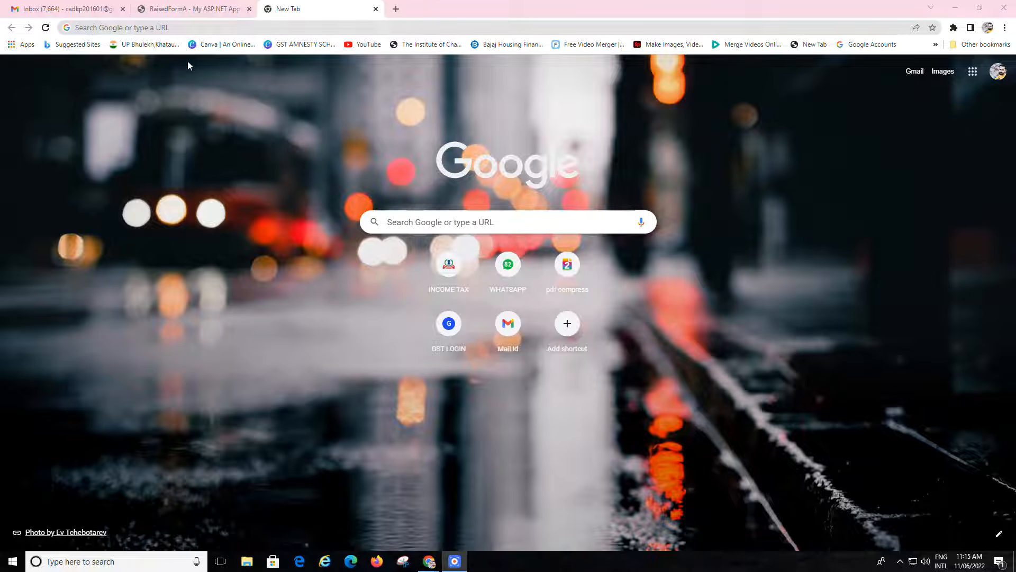
Search the web for "rof maharashtra" and open the Registrar of Firms website, dismissing its opening Form A notice
left_click(130, 29)
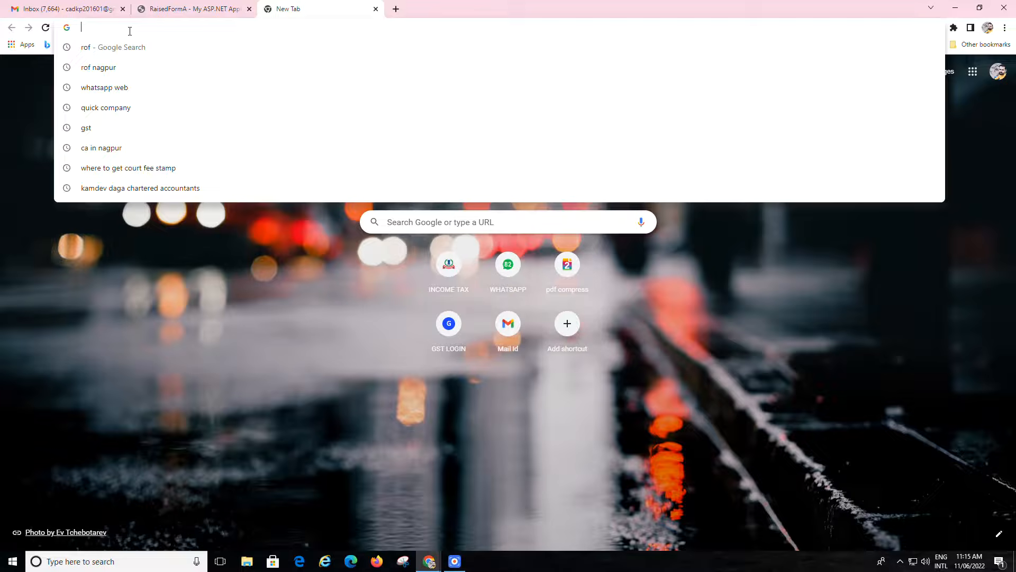
type("RO")
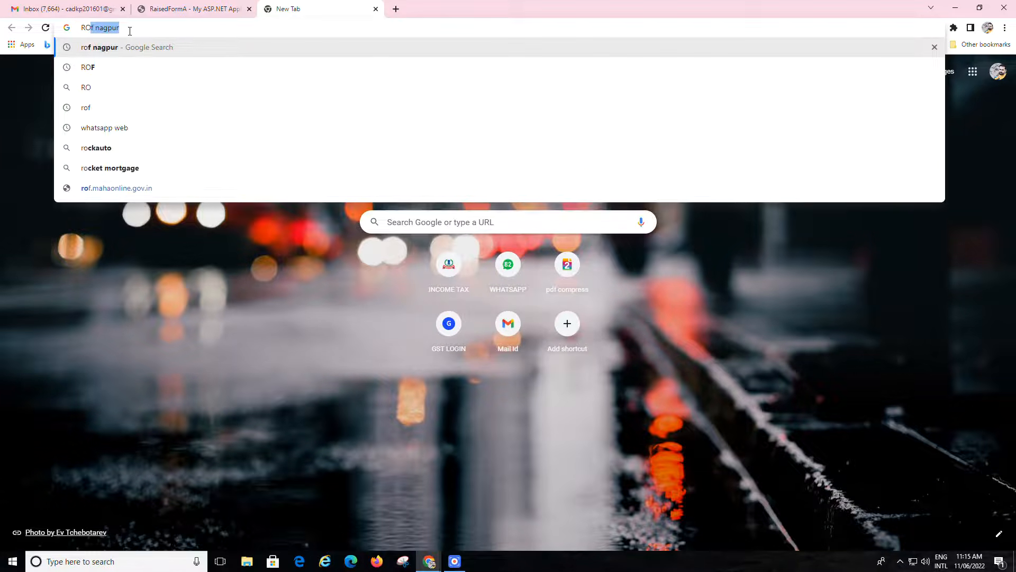
type("F MAHA")
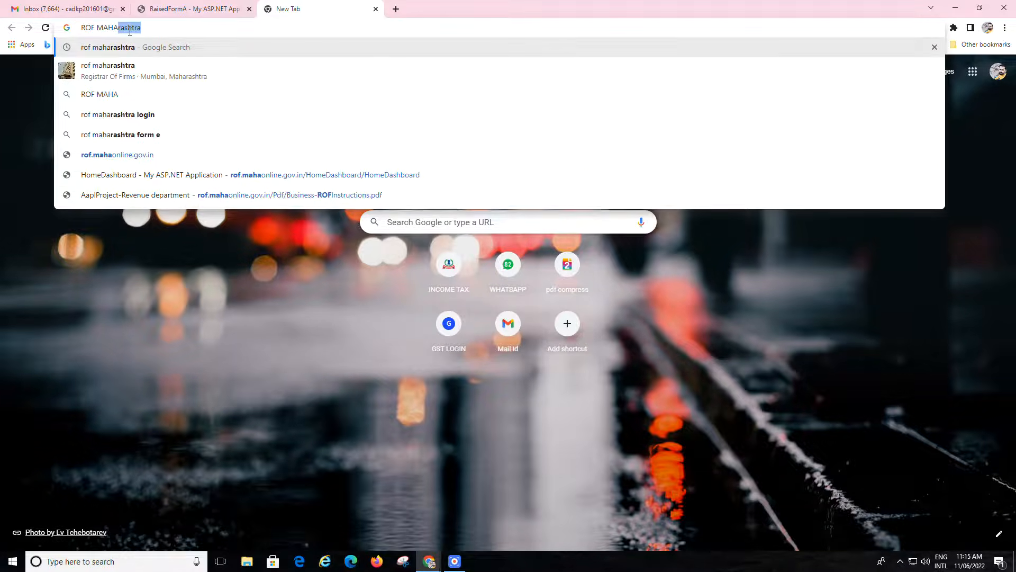
key("Return")
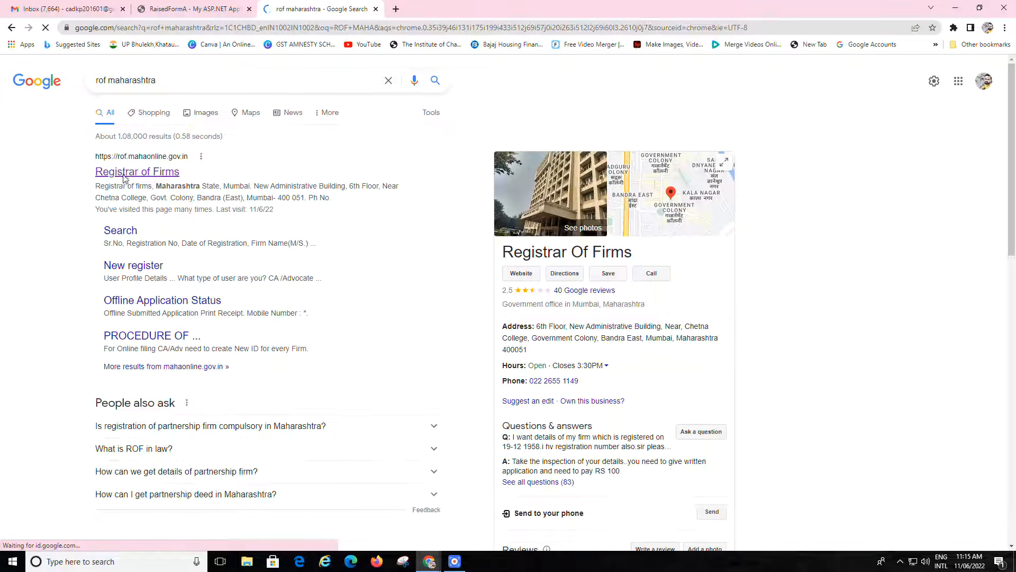
left_click(124, 174)
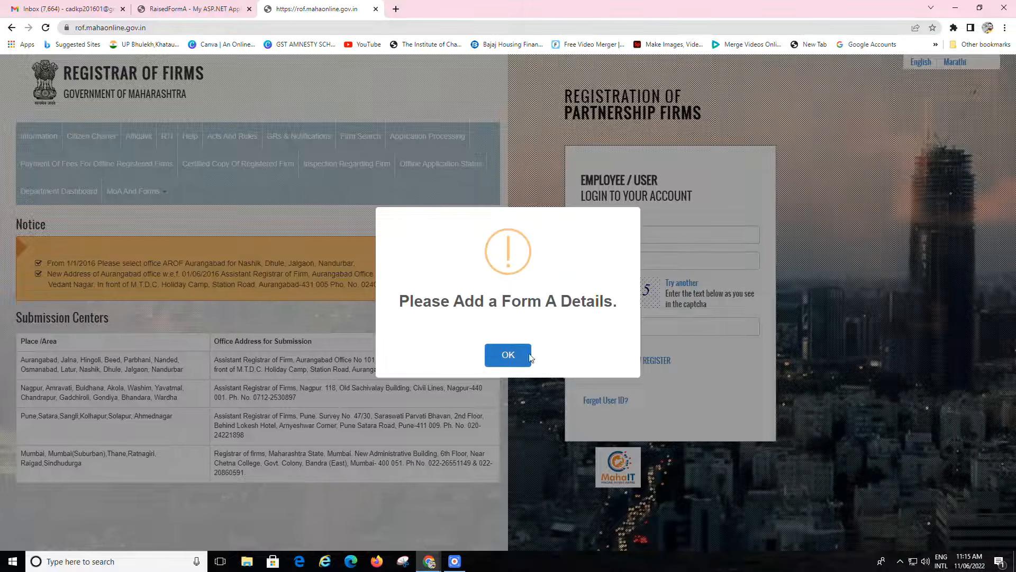
left_click(508, 355)
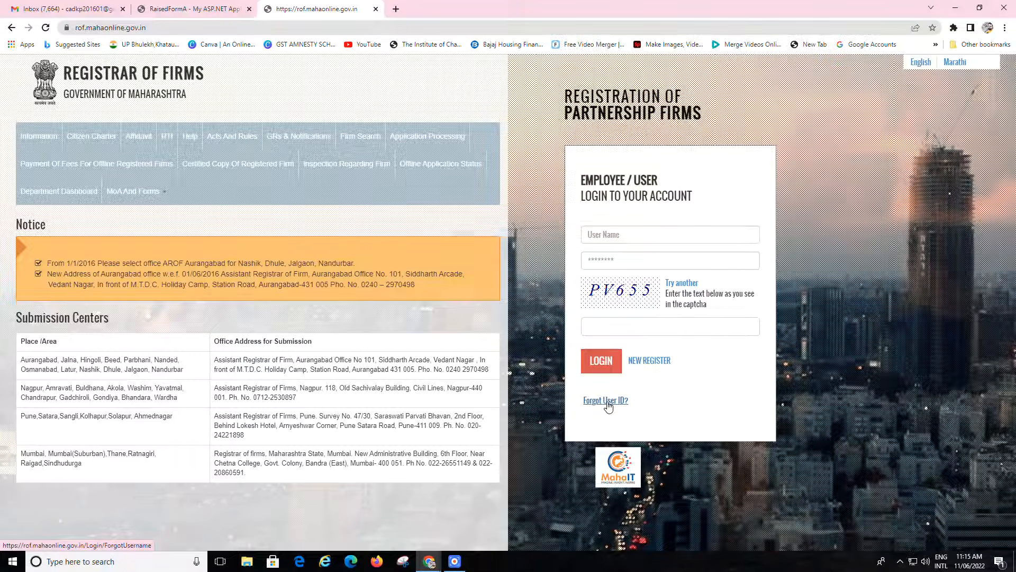
Look through the new user registration form, from user profile details to captcha, and return to the login page
left_click(647, 365)
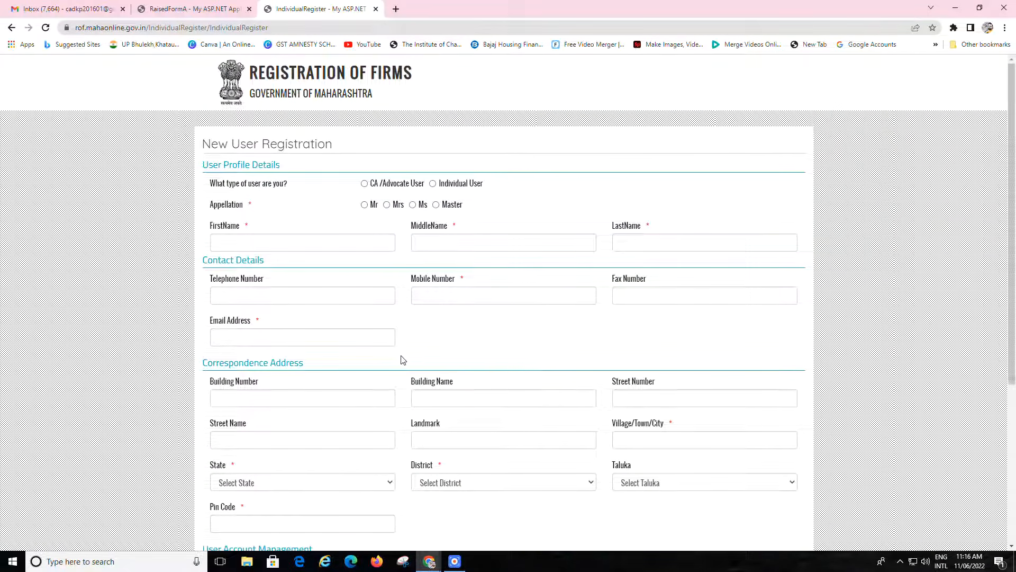
scroll(487, 338, "down", 5)
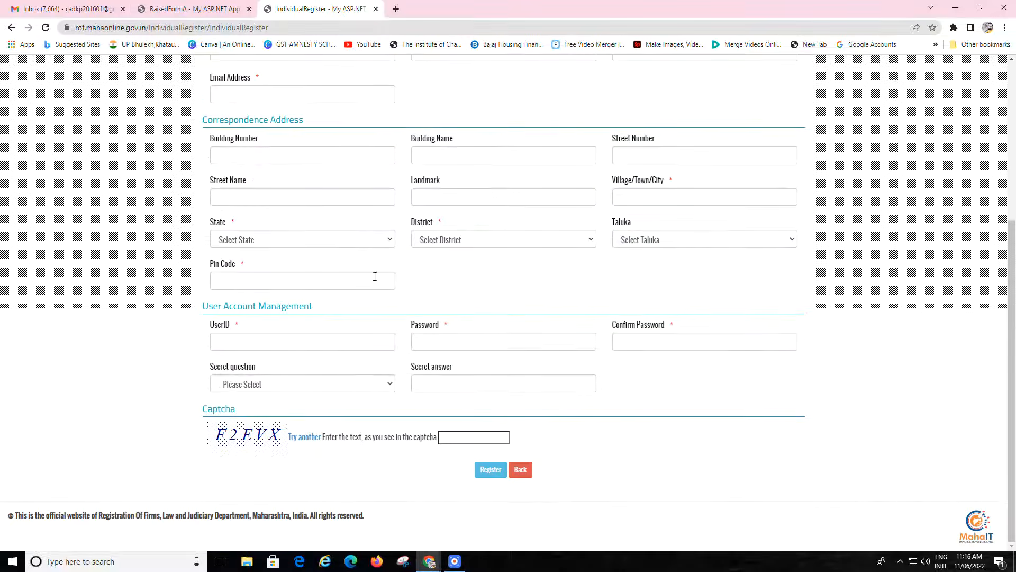
scroll(479, 367, "up", 5)
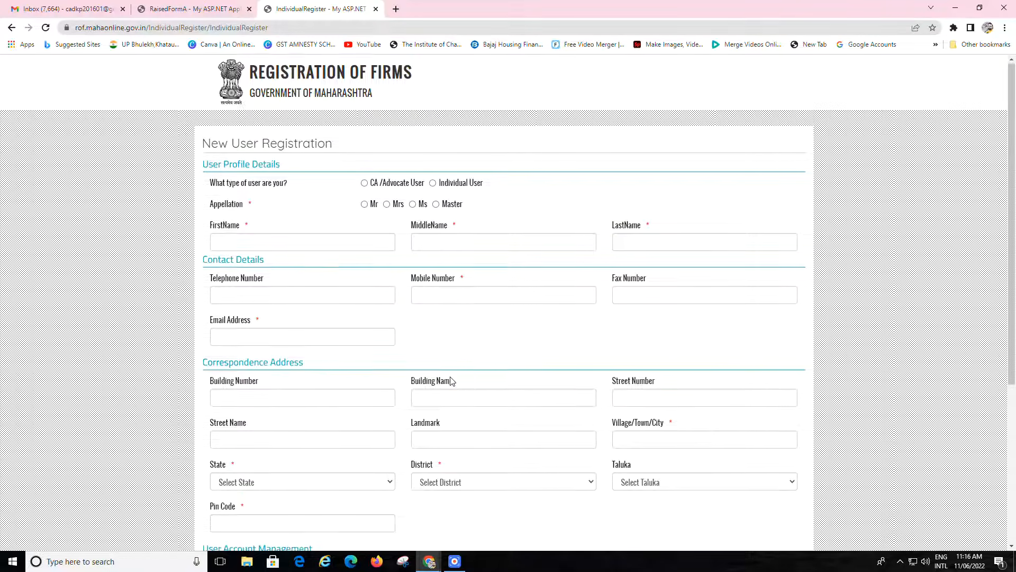
scroll(451, 381, "down", 5)
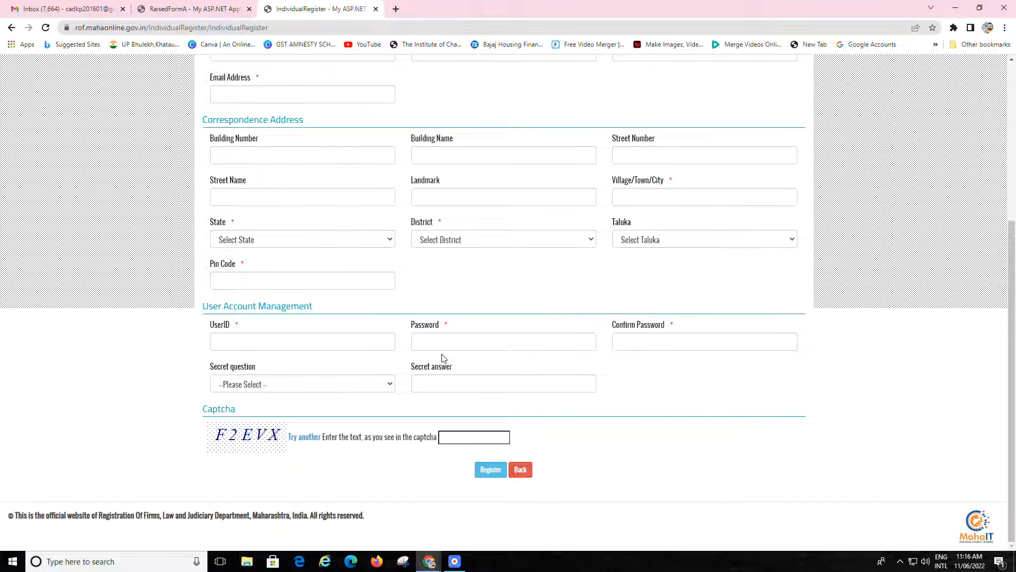
scroll(471, 404, "up", 5)
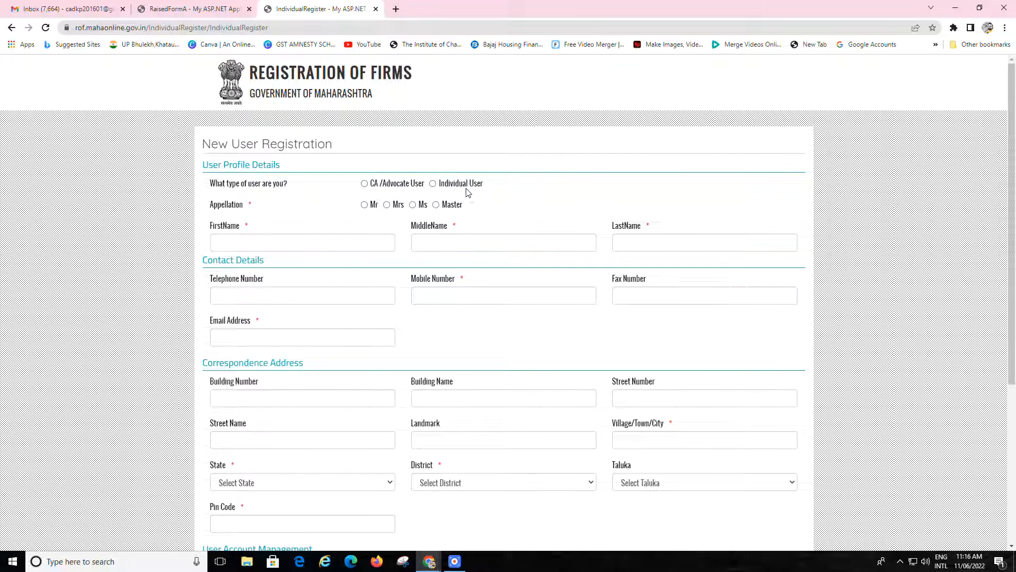
scroll(459, 328, "down", 5)
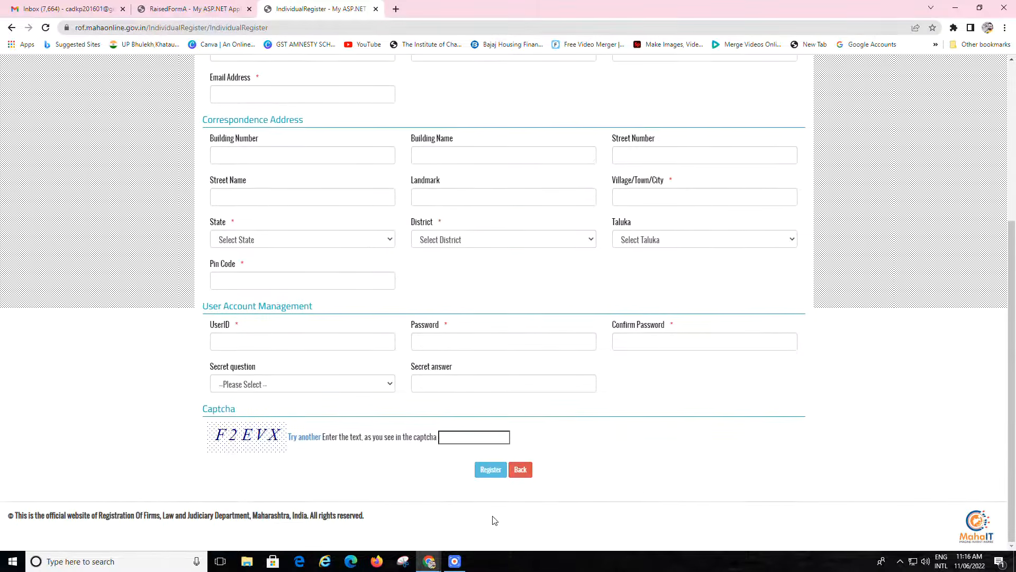
left_click(520, 473)
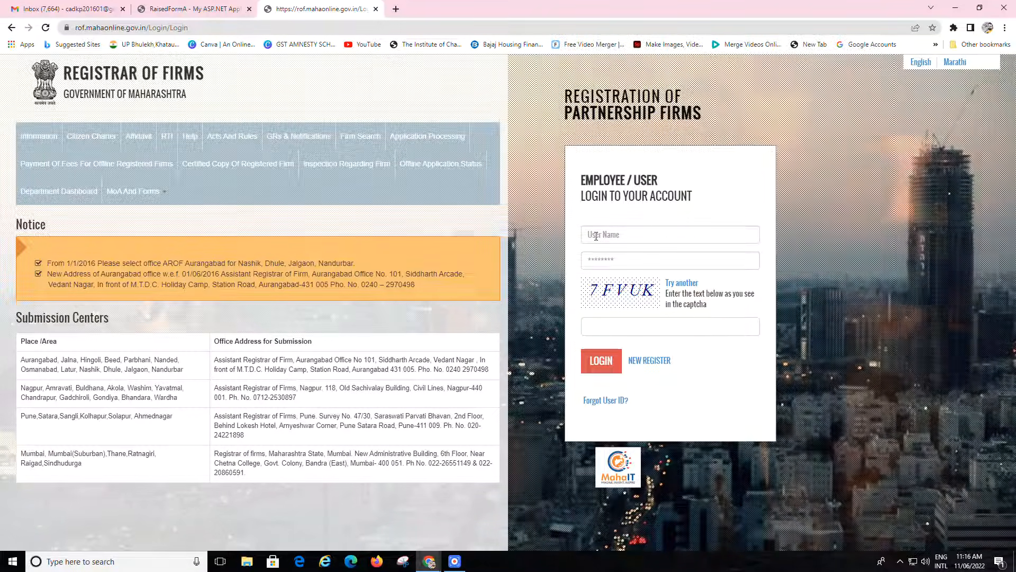
Examine the Submission Centers table for the office that covers each place or area
left_click_drag(72, 369, 493, 473)
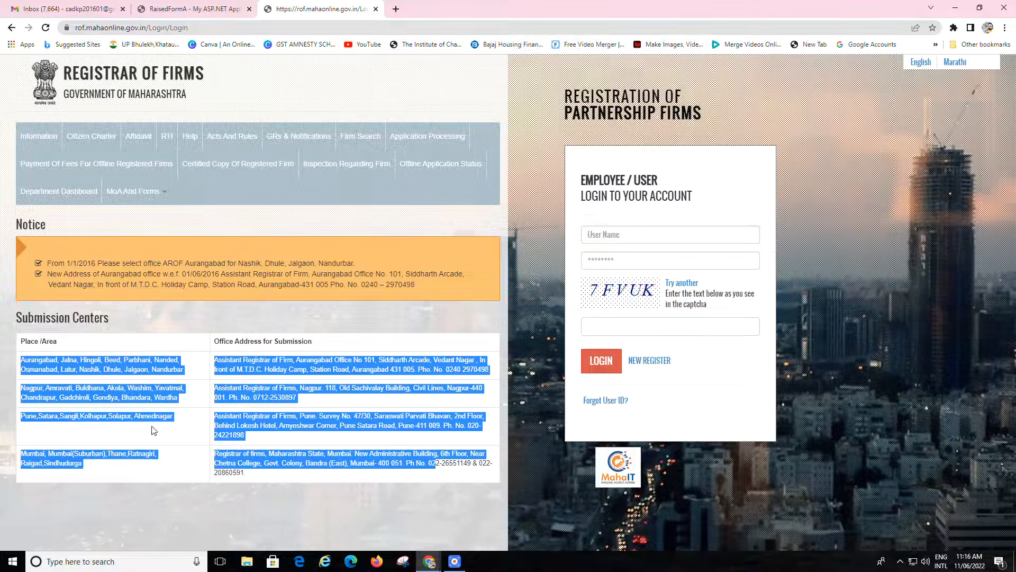
left_click(92, 410)
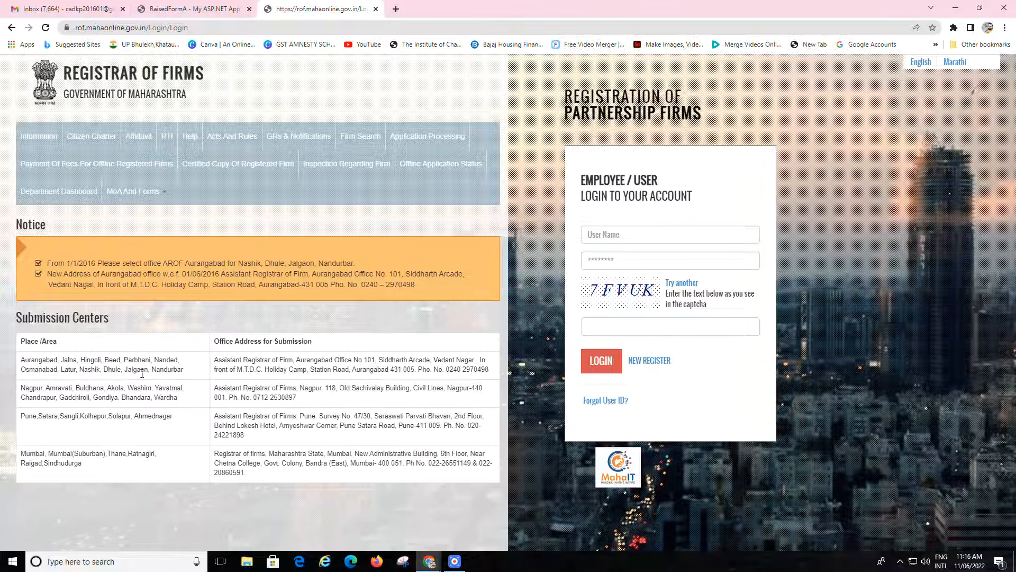
left_click_drag(35, 360, 138, 454)
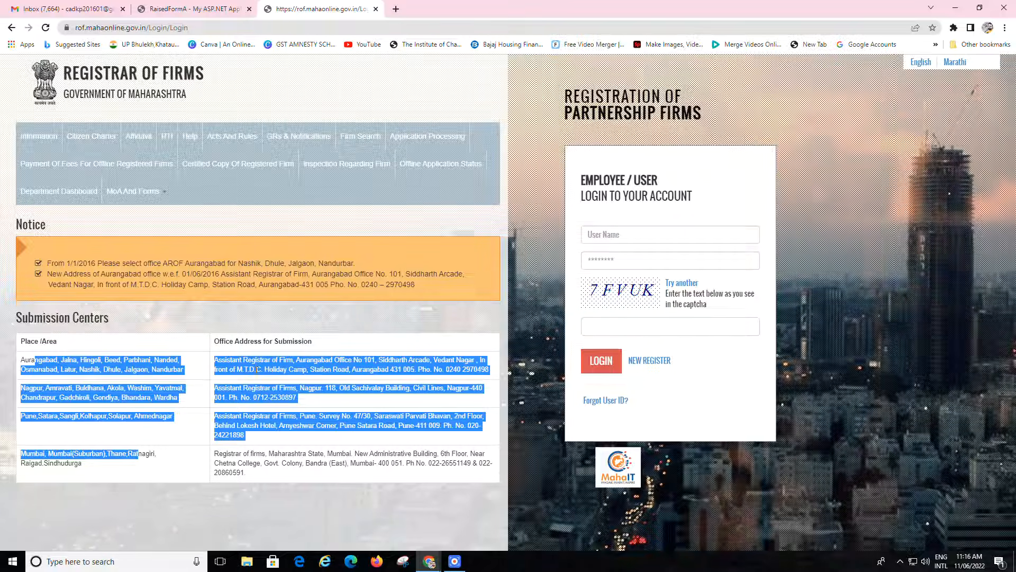
left_click(344, 388)
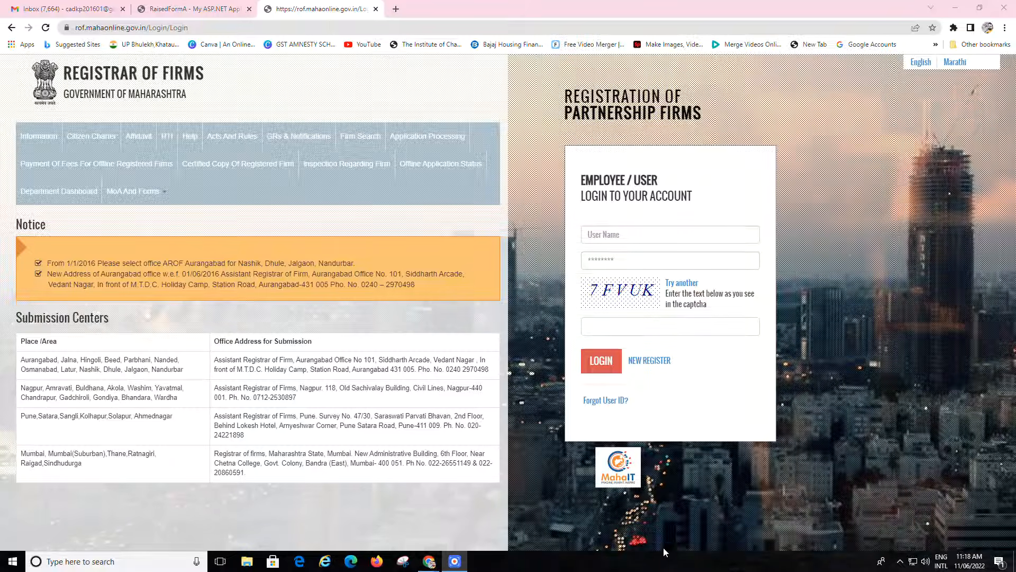
Fill in the saved user name and the account password in the employee/user login form
left_click(625, 233)
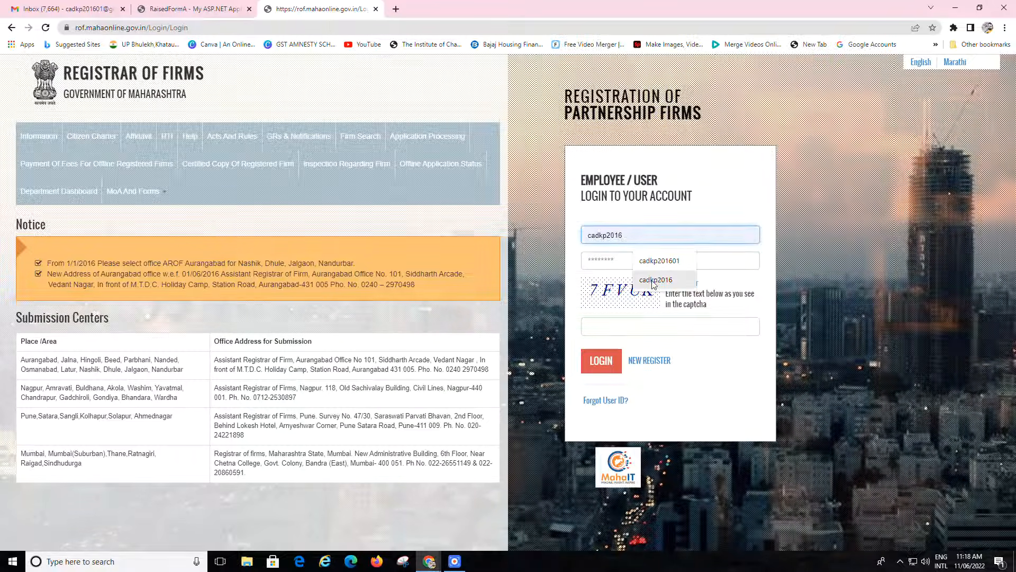
left_click(634, 260)
left_click(632, 258)
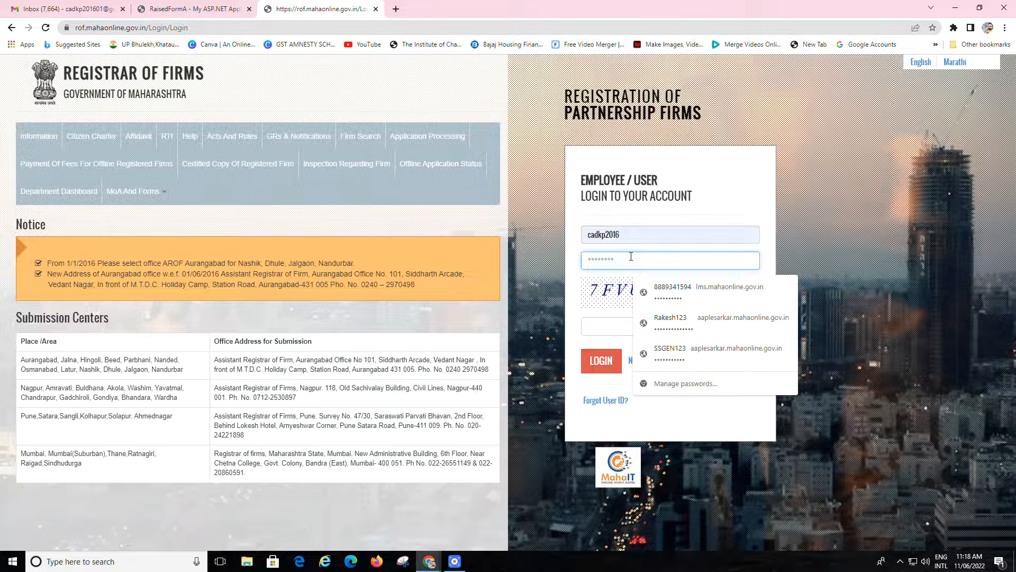
type("**")
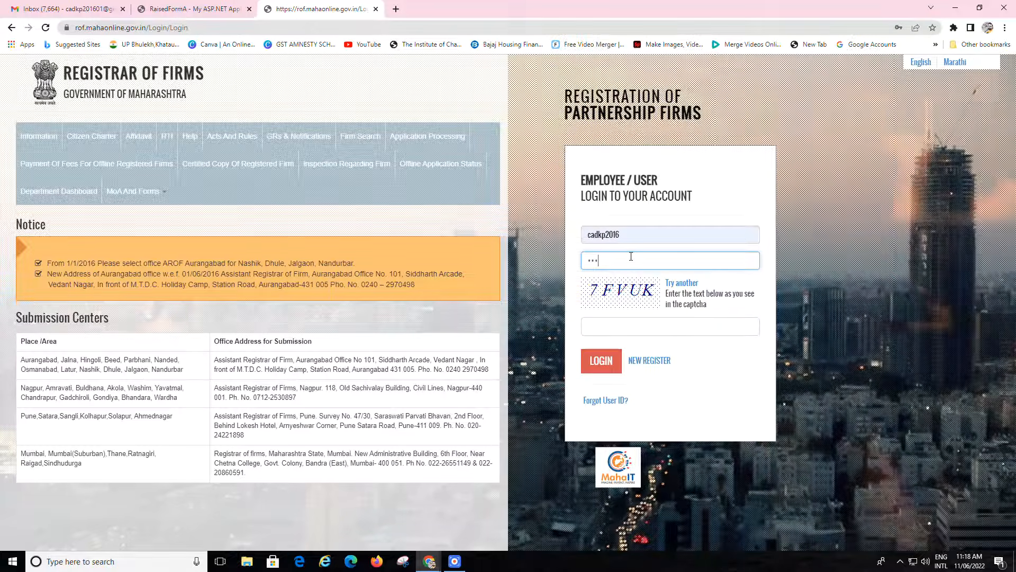
key("BackSpace")
key("BackSpace")
type("**")
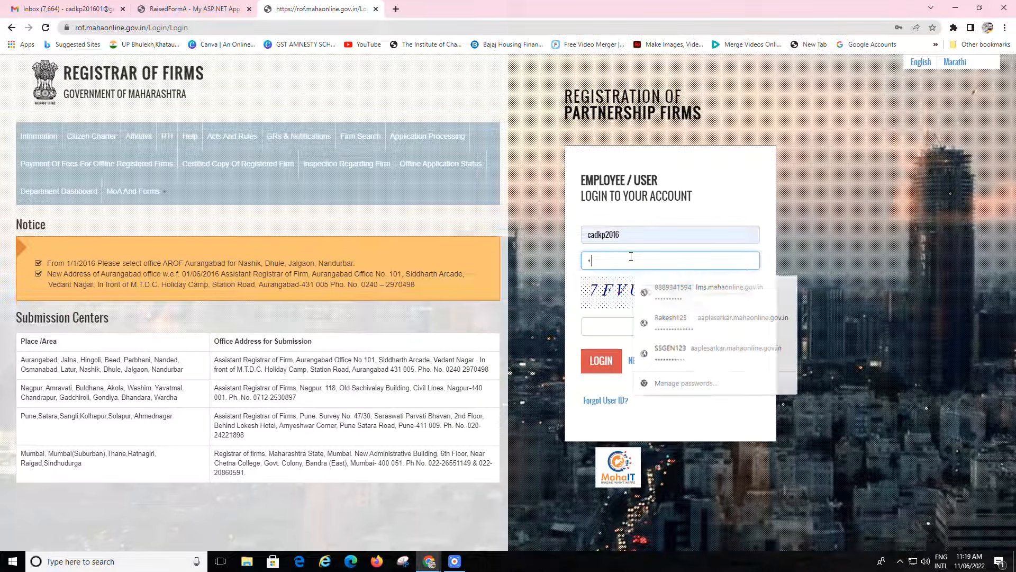
type("******")
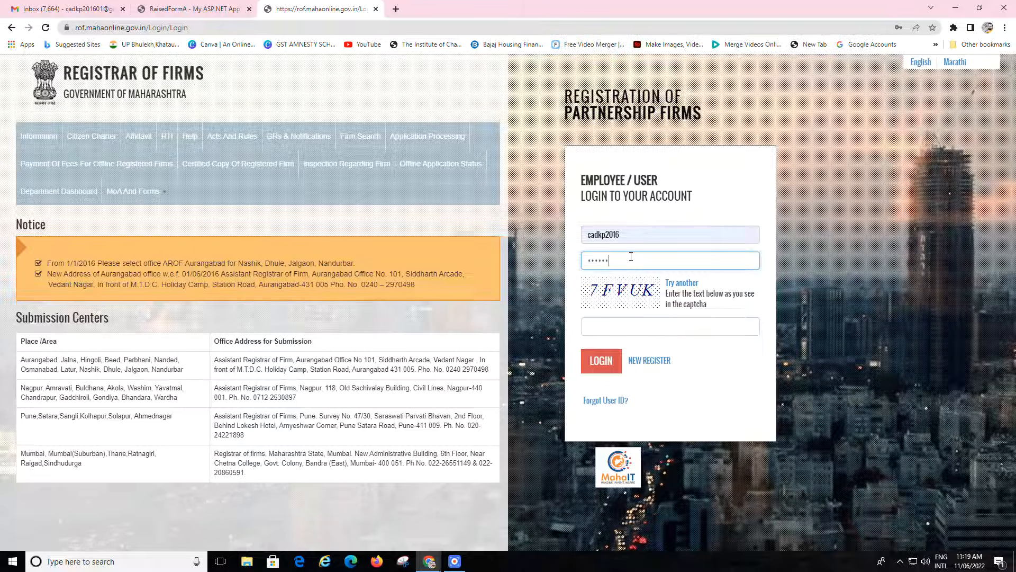
type("**")
Enter the displayed captcha text and log in to the account
left_click(614, 322)
type("7")
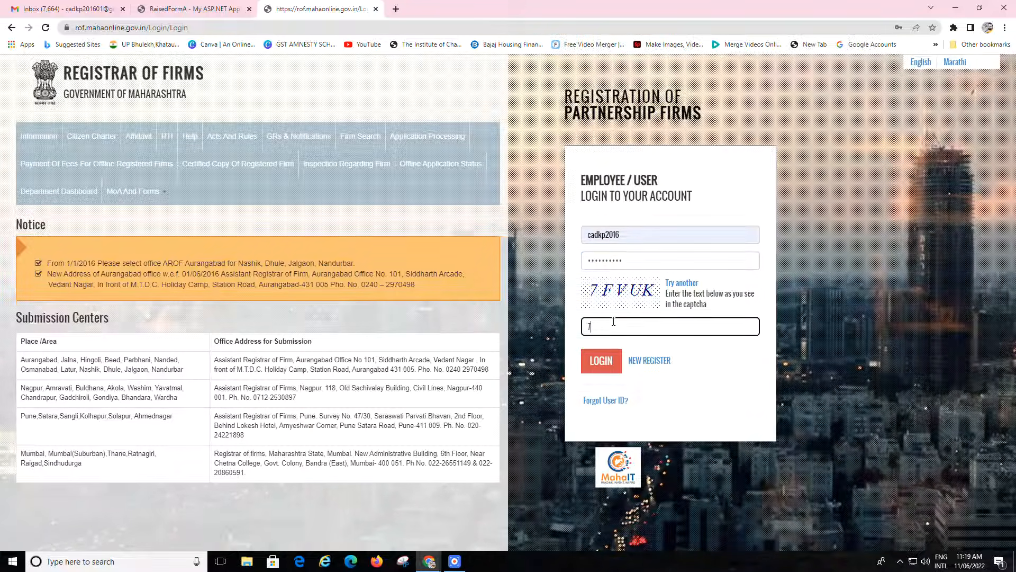
type("FVUK")
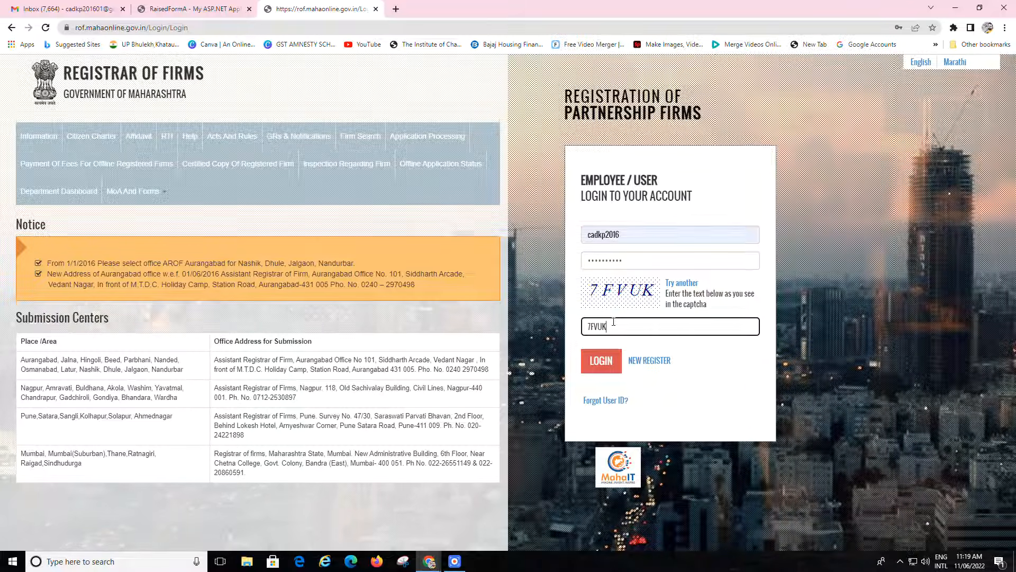
left_click(601, 361)
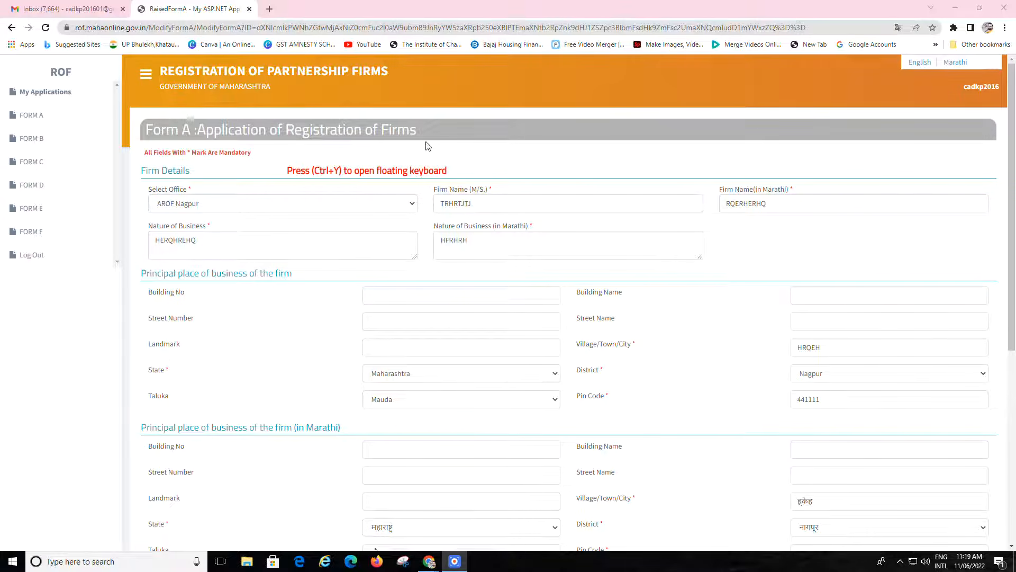
Review the firm details in Form A: the selectable offices, and the firm name and nature of business in English and Marathi
scroll(493, 321, "down", 6)
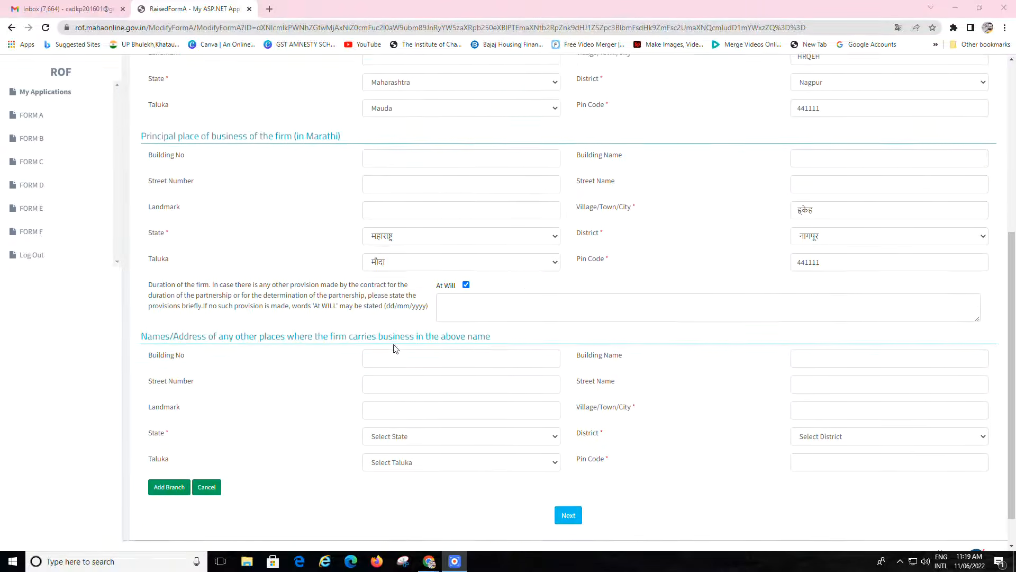
scroll(407, 346, "up", 2)
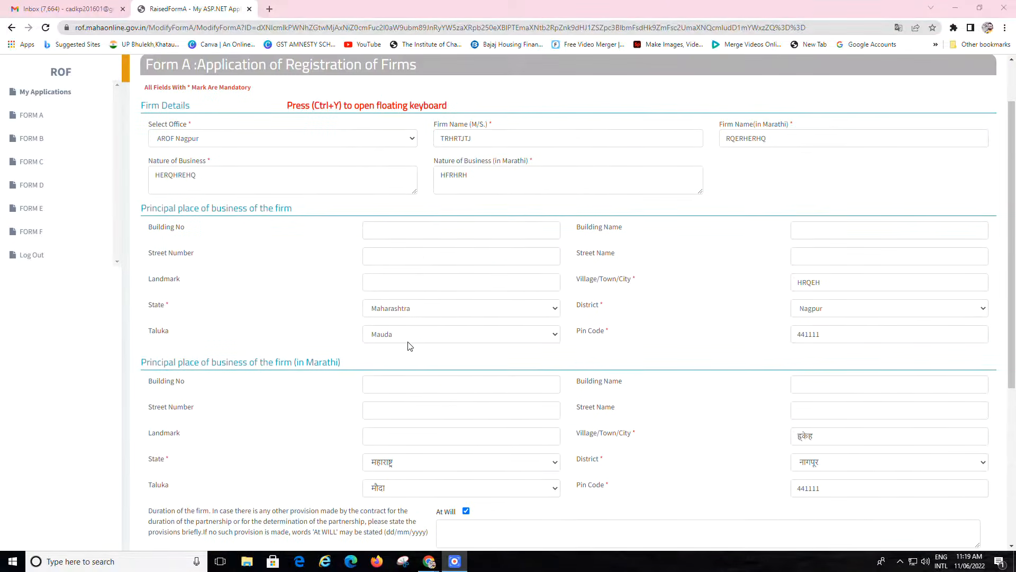
scroll(402, 370, "up", 1)
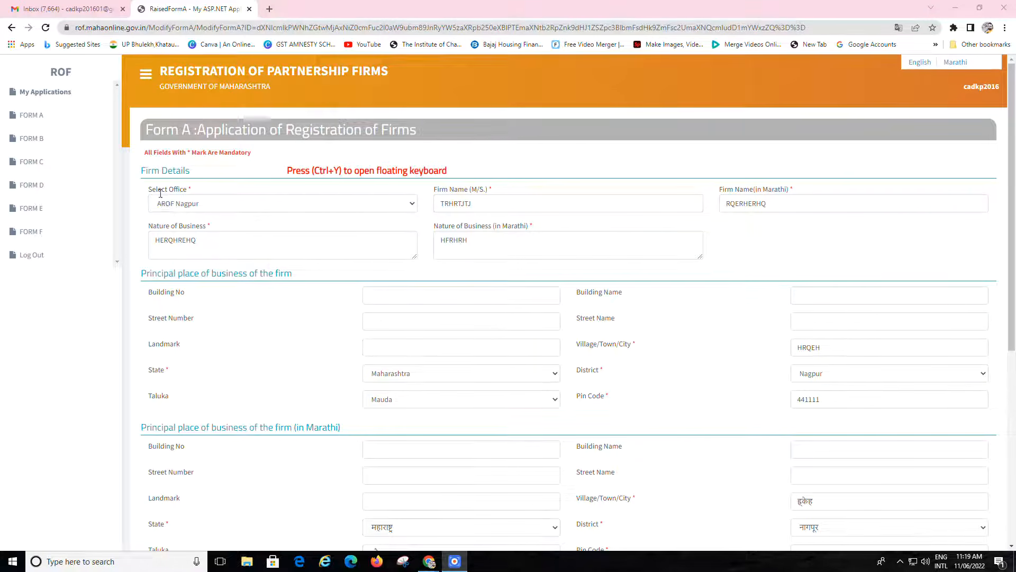
left_click(193, 207)
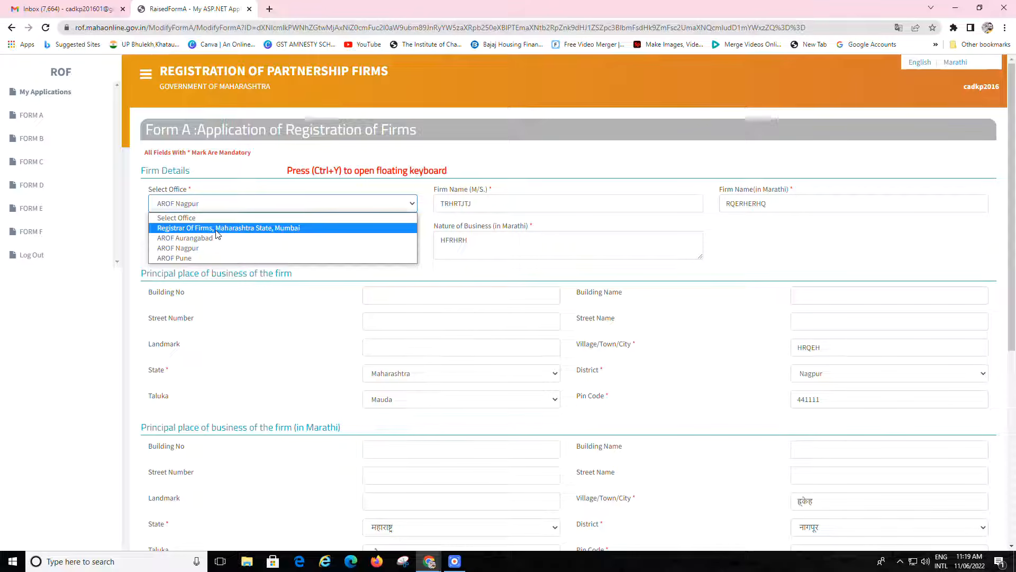
left_click(476, 218)
left_click(483, 203)
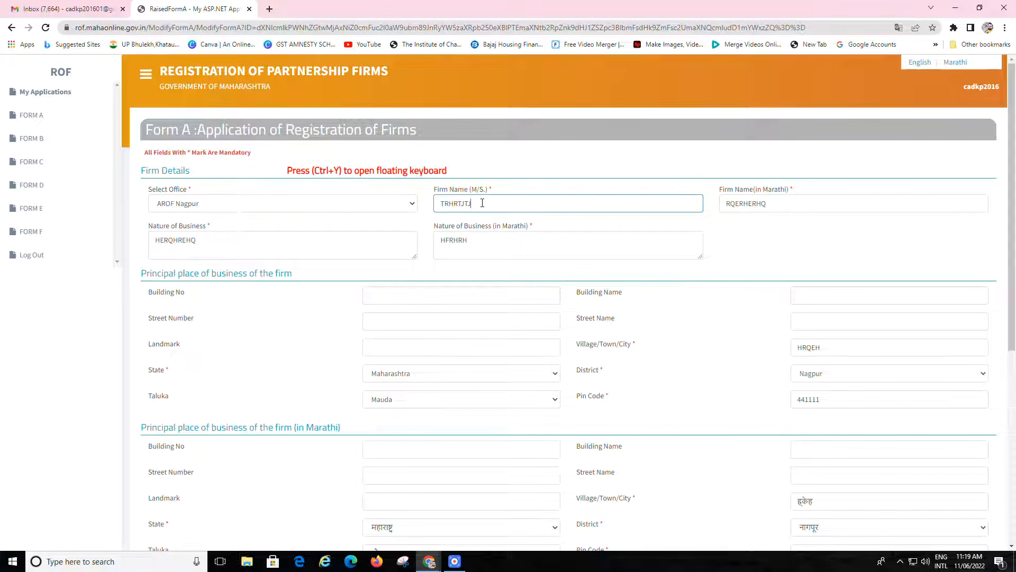
left_click(782, 202)
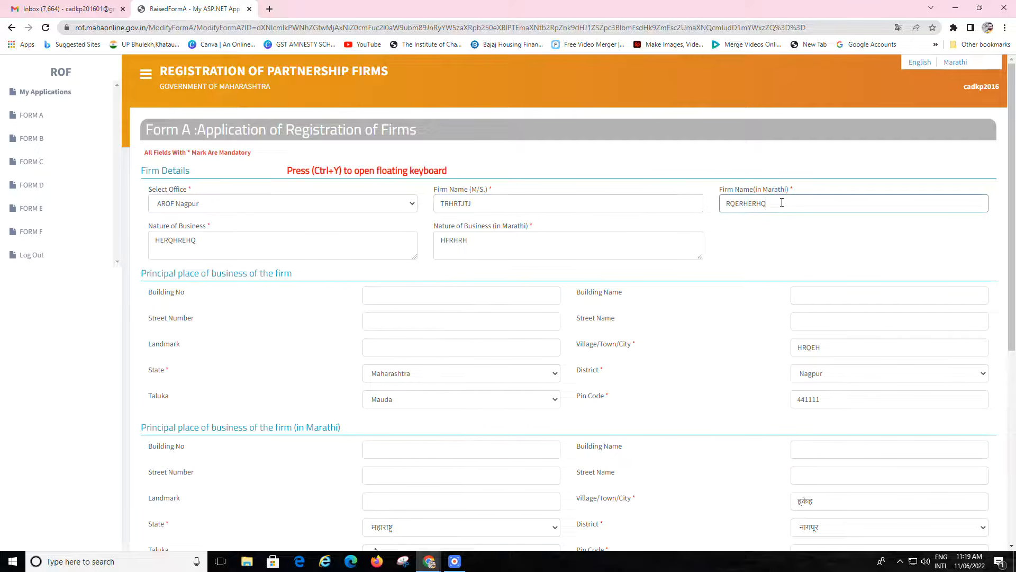
left_click_drag(204, 242, 158, 241)
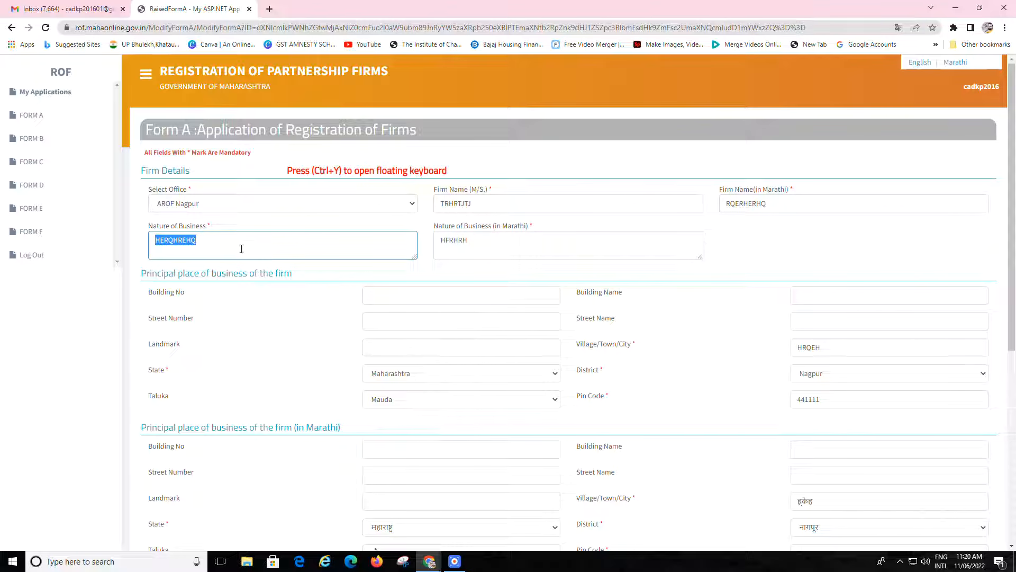
left_click(493, 236)
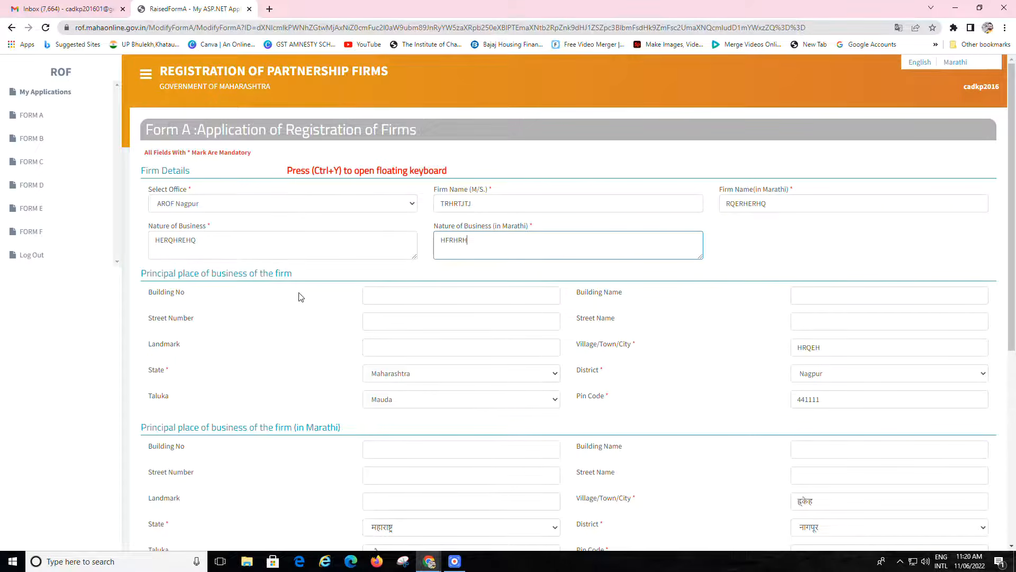
Review Form A's principal place of business, duration and other business places sections, and continue to the partner details
scroll(315, 324, "down", 2)
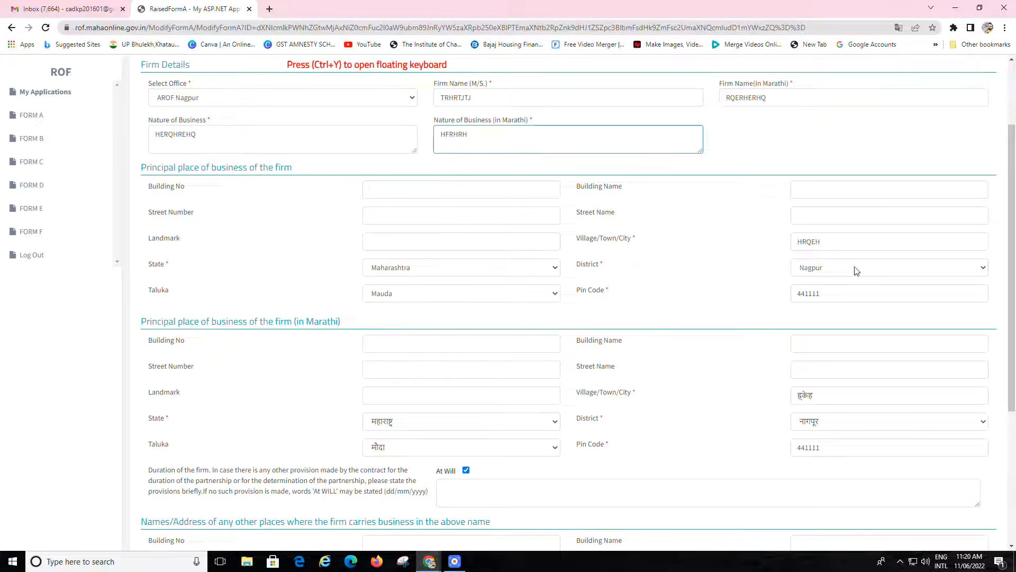
scroll(434, 378, "down", 1)
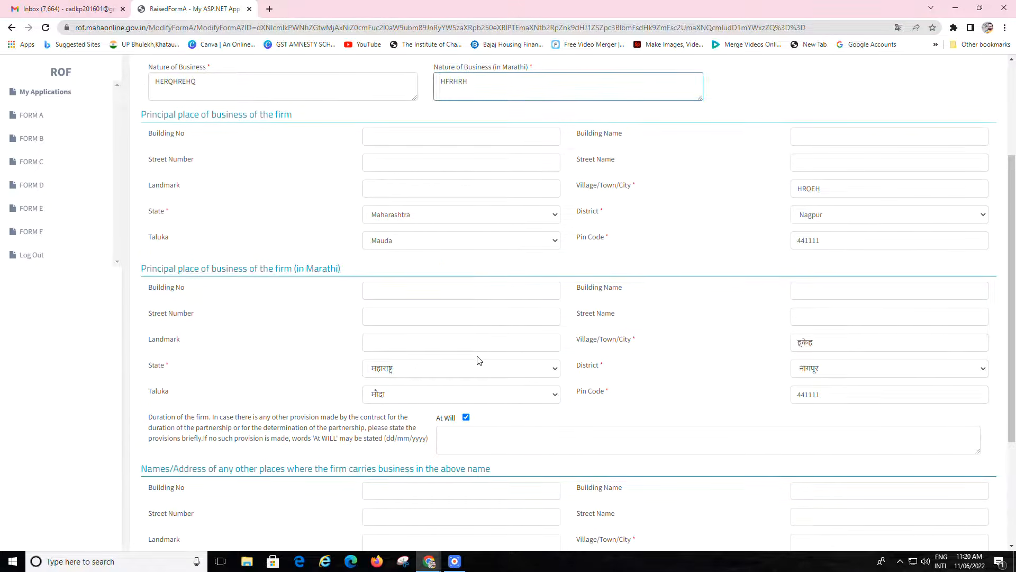
scroll(356, 367, "down", 2)
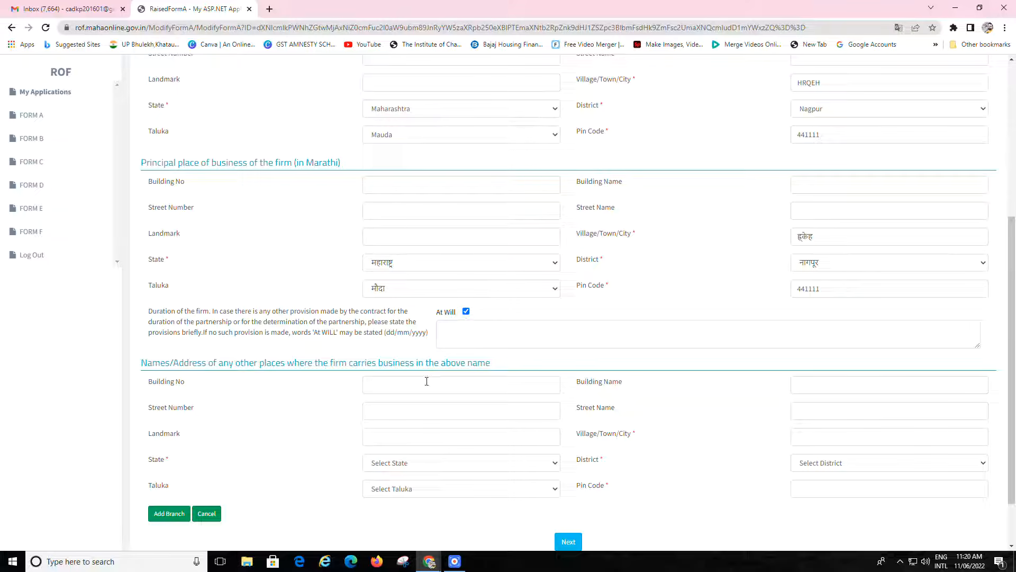
scroll(424, 382, "down", 1)
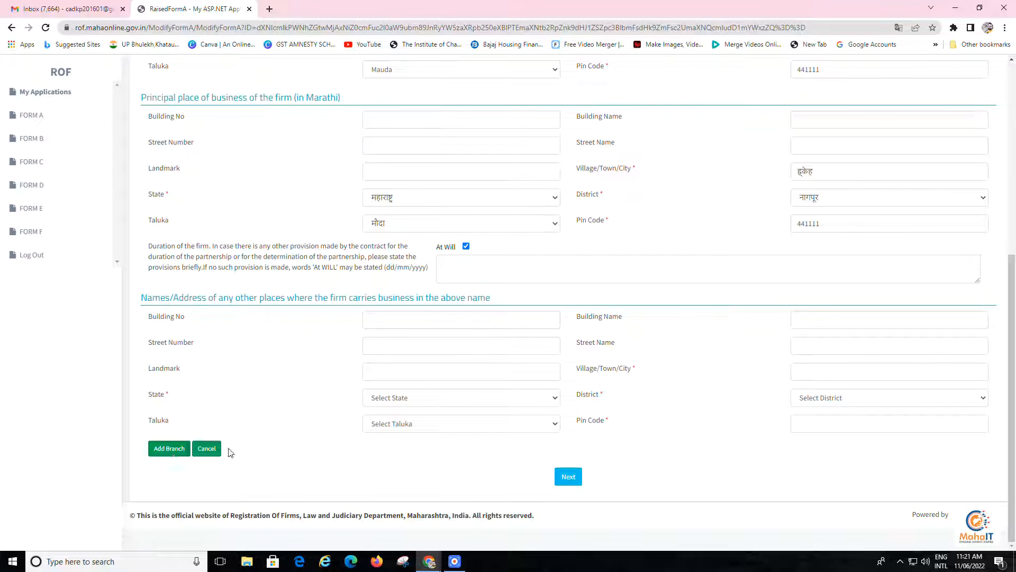
scroll(355, 398, "up", 5)
scroll(481, 359, "up", 1)
scroll(466, 406, "down", 6)
left_click(567, 478)
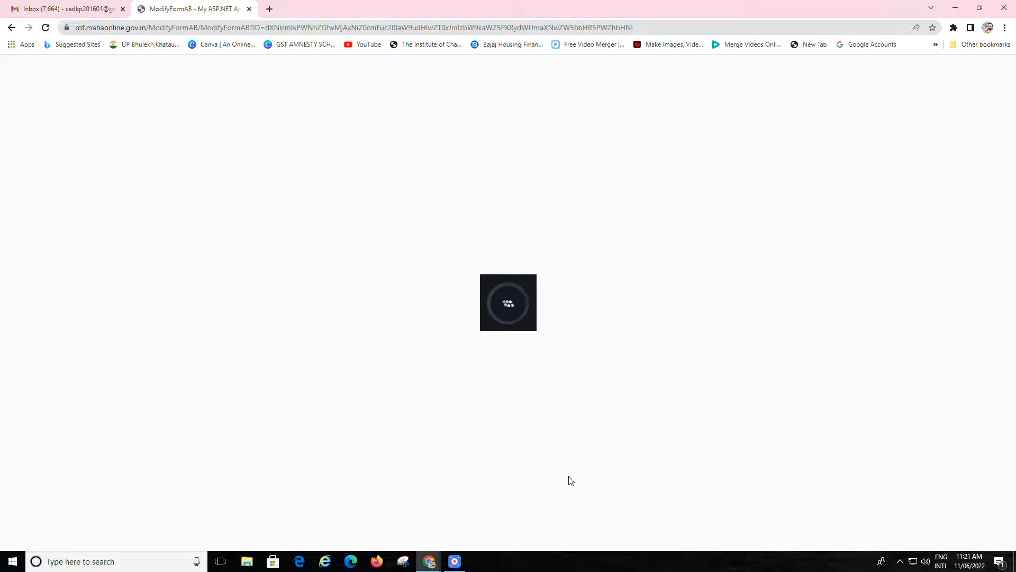
Look over the existing partner entries and set the new partner as an individual
scroll(434, 392, "down", 4)
scroll(672, 261, "up", 4)
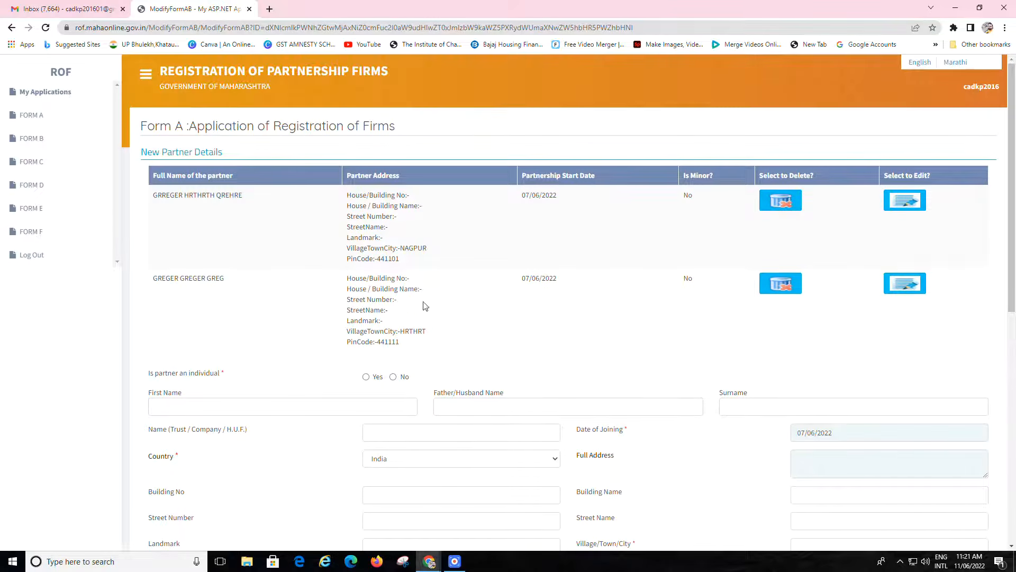
scroll(444, 344, "down", 3)
scroll(460, 229, "up", 2)
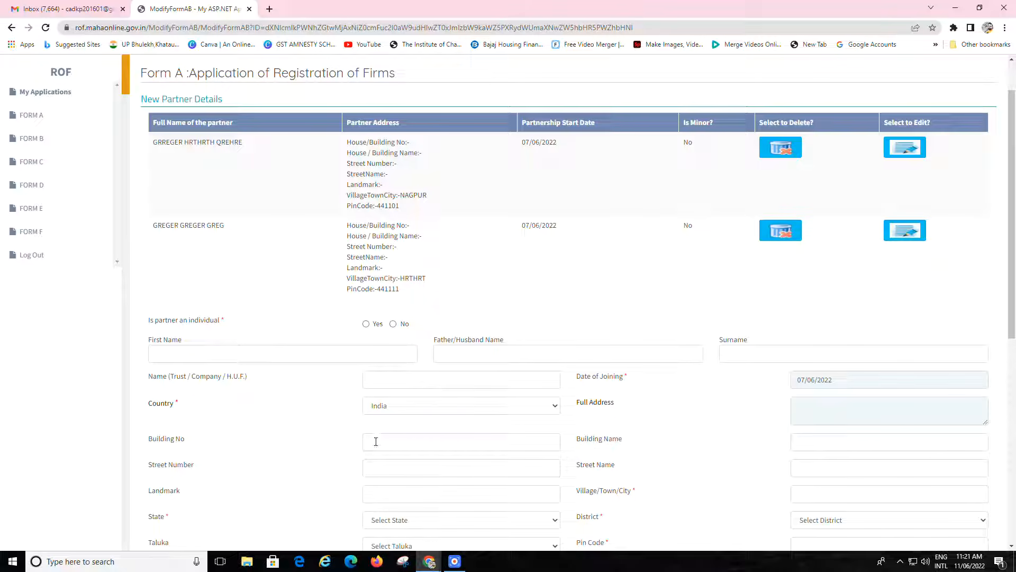
scroll(329, 448, "down", 1)
scroll(329, 448, "down", 1)
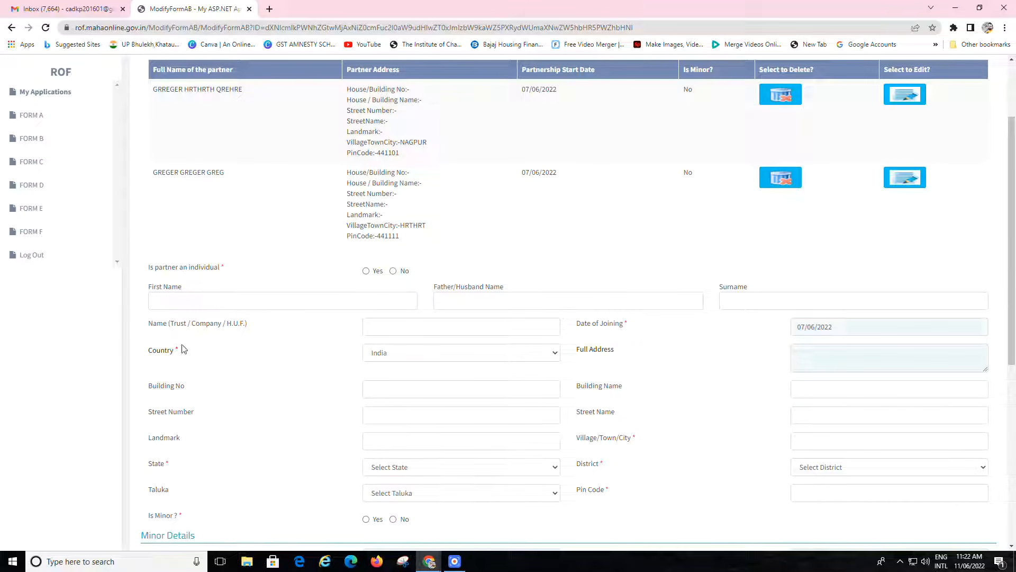
left_click(366, 272)
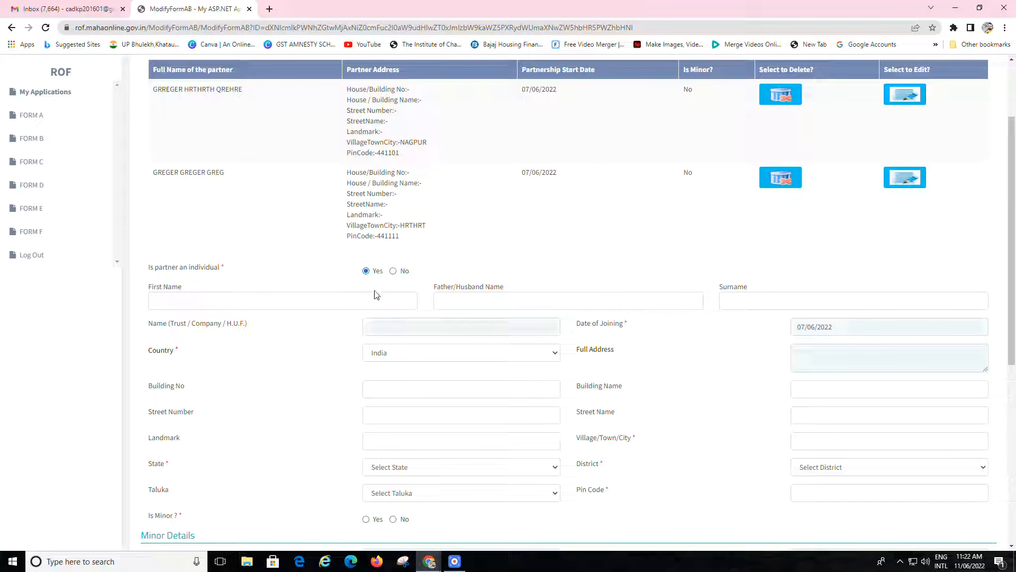
Examine the new partner form: name, date of joining, address, minor and guardian details, and how partners are added
scroll(442, 371, "up", 2)
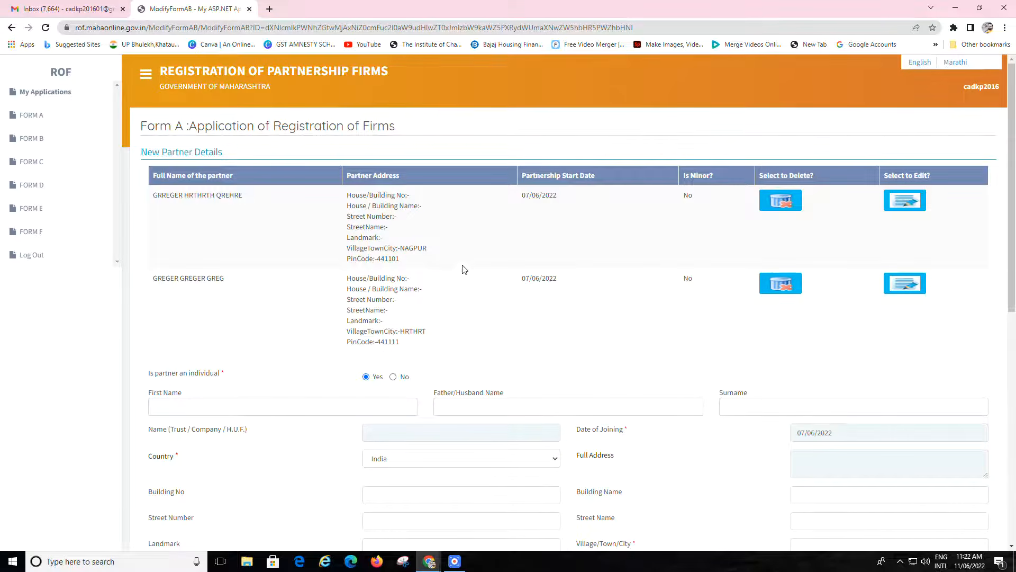
scroll(452, 290, "down", 4)
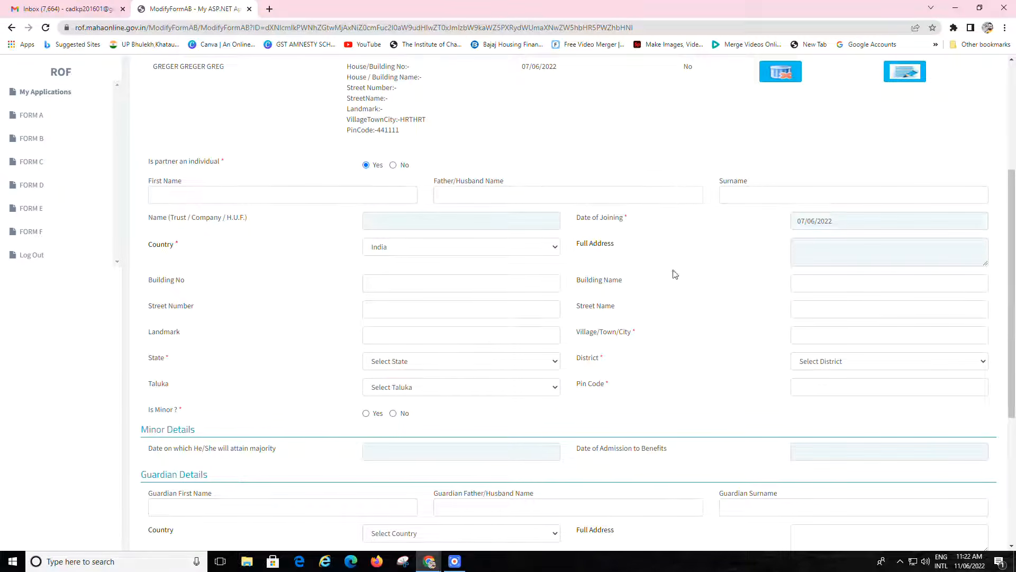
scroll(382, 438, "down", 1)
scroll(383, 439, "down", 3)
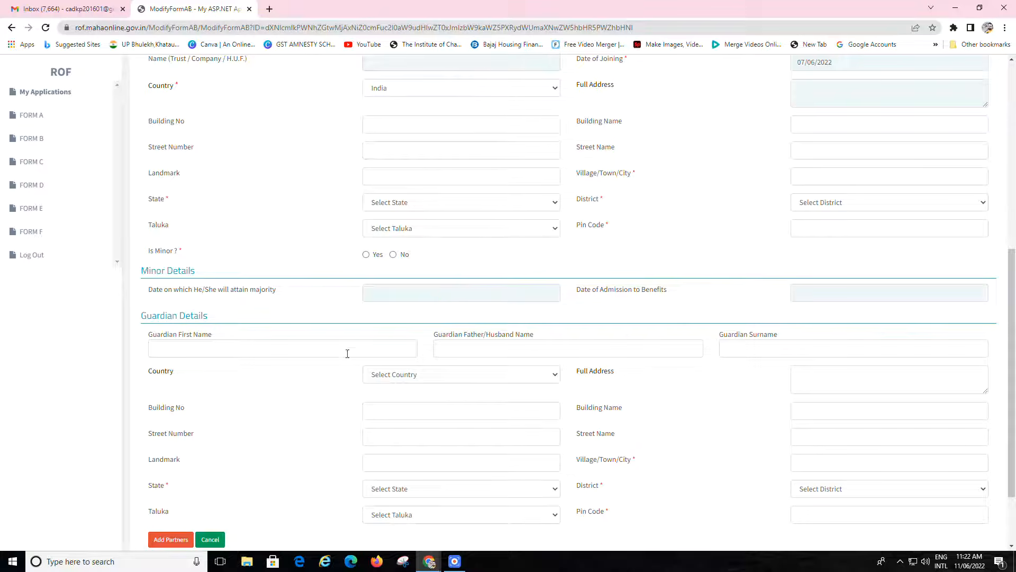
scroll(422, 411, "down", 2)
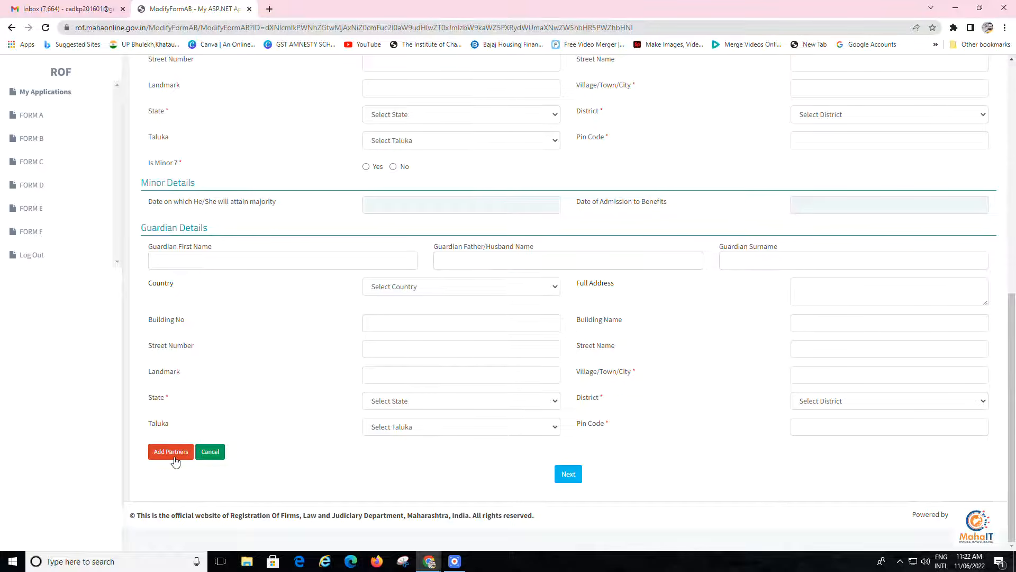
scroll(335, 455, "up", 8)
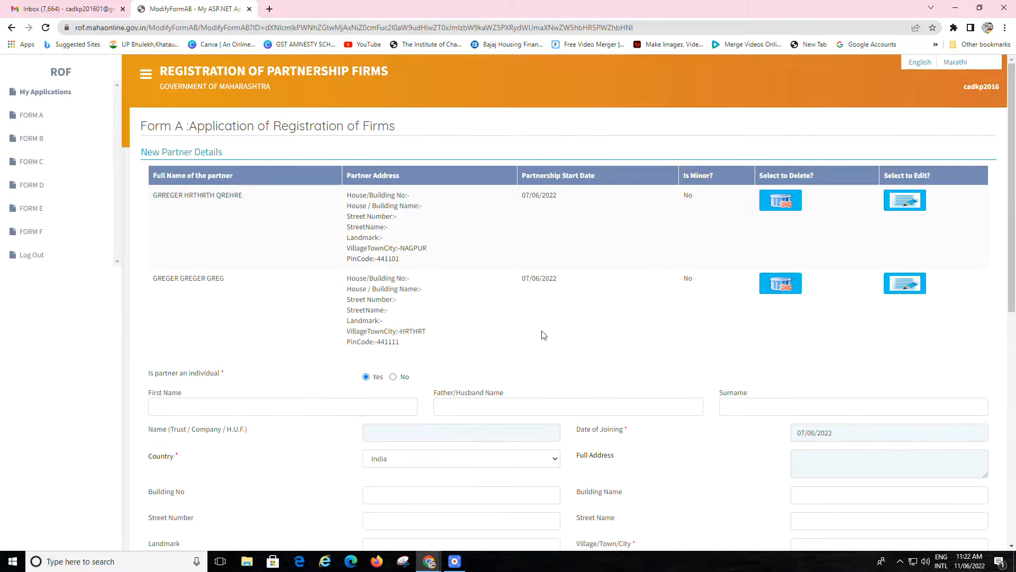
scroll(427, 358, "down", 2)
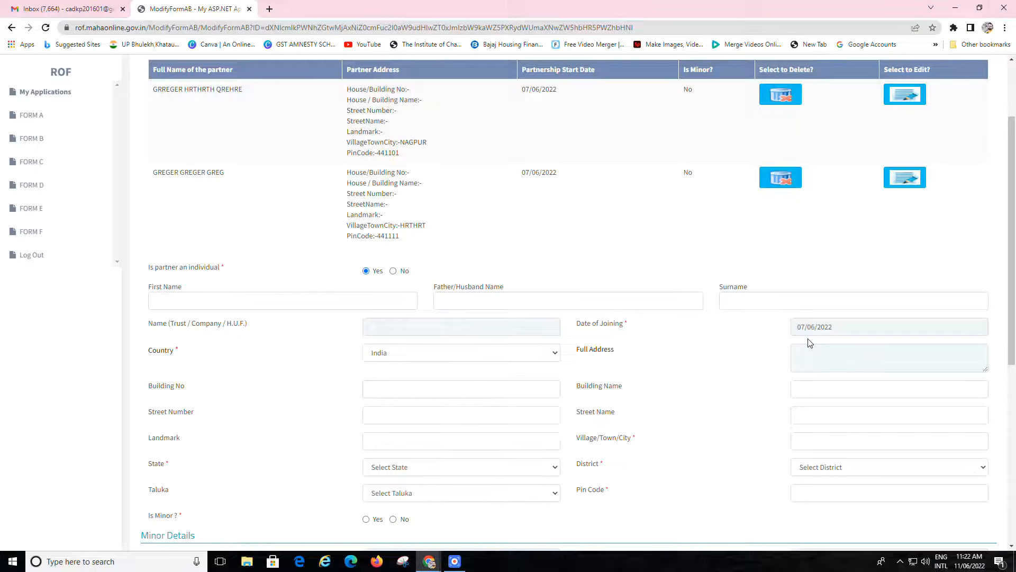
scroll(658, 418, "up", 2)
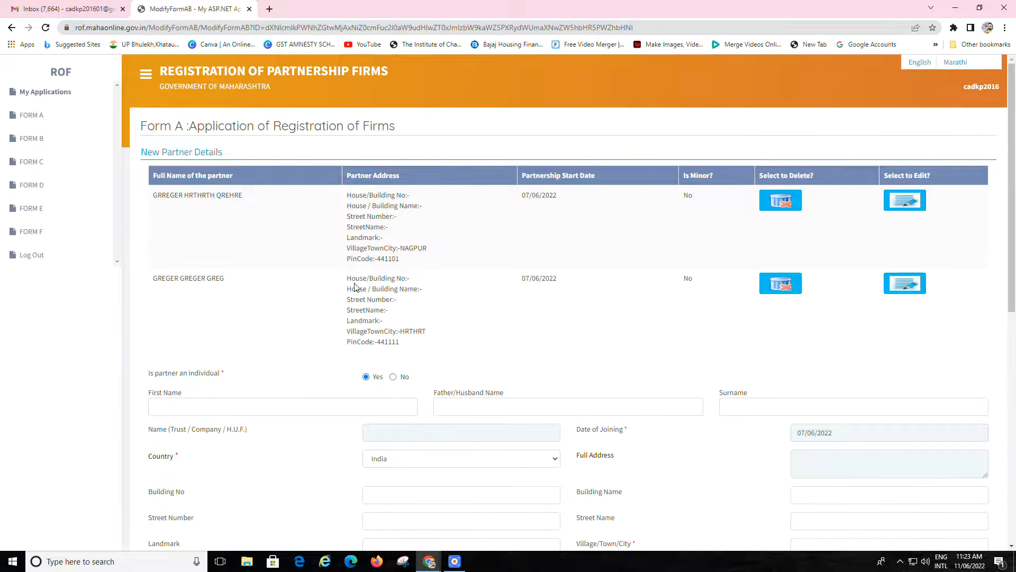
scroll(642, 368, "down", 9)
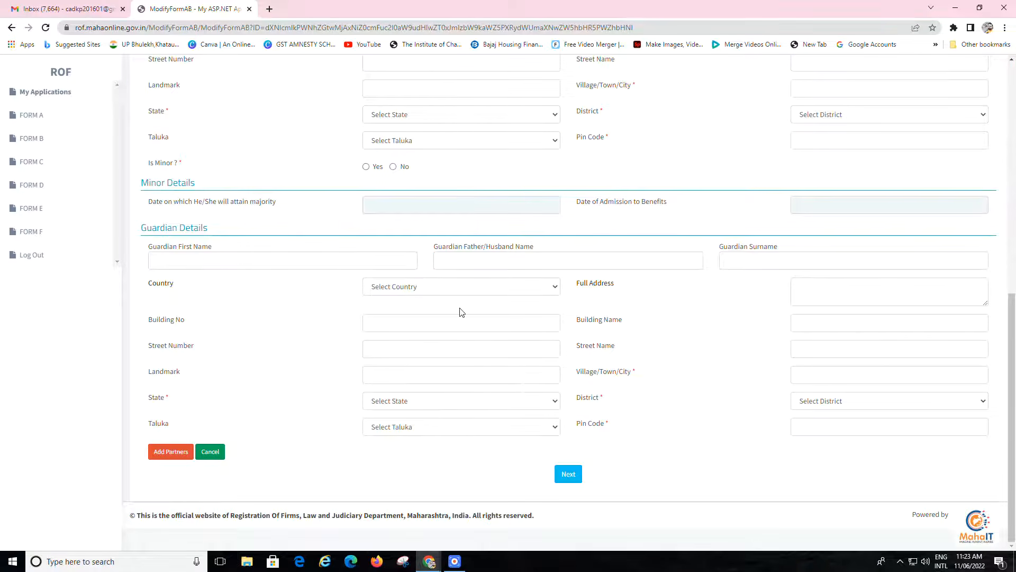
scroll(499, 315, "up", 10)
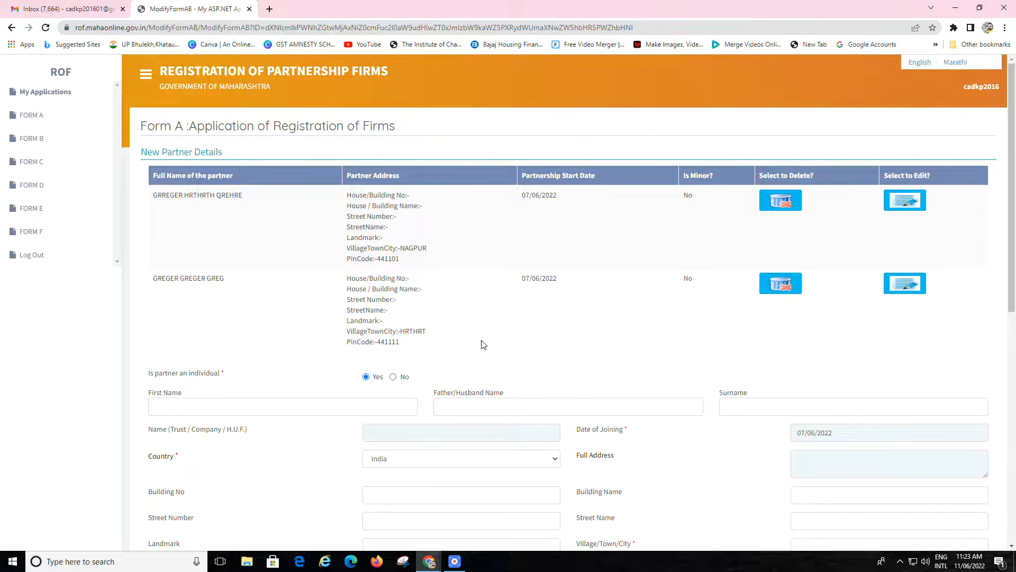
Proceed from the partner details to the document upload page and confirm continuing
scroll(483, 345, "down", 8)
left_click(570, 509)
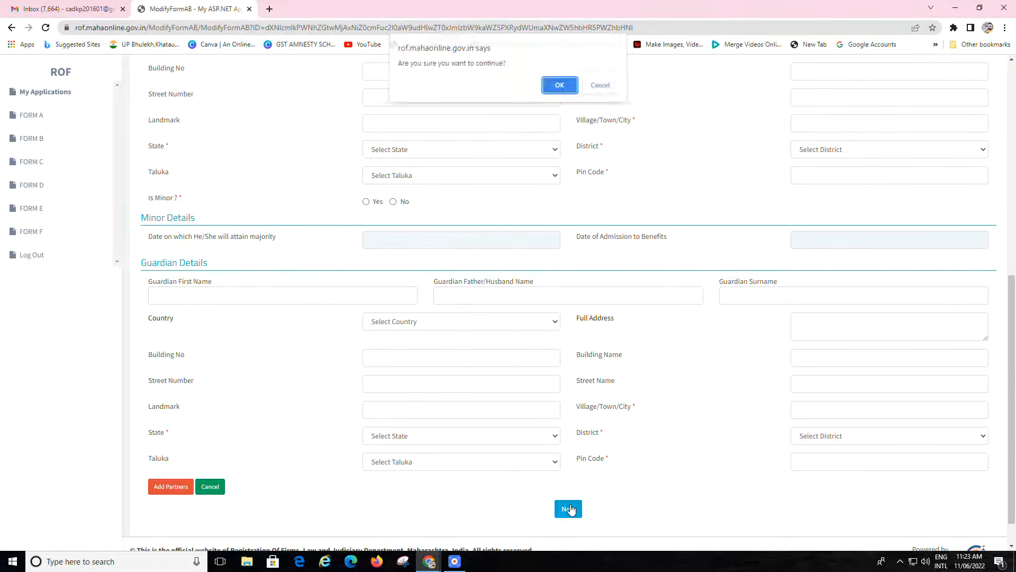
left_click(557, 87)
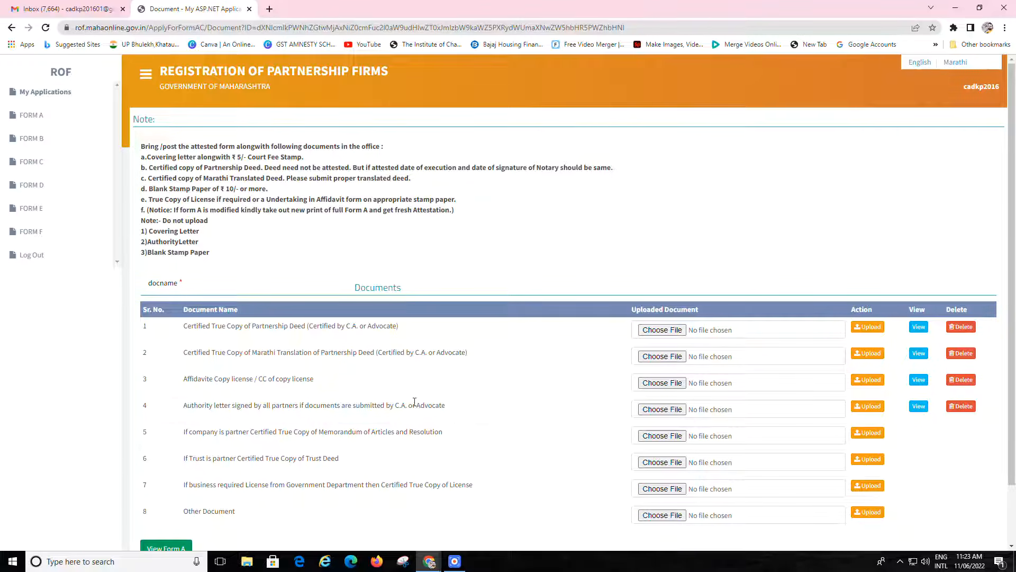
Open the uploaded Certified True Copy of Partnership Deed from the documents list
scroll(466, 381, "down", 2)
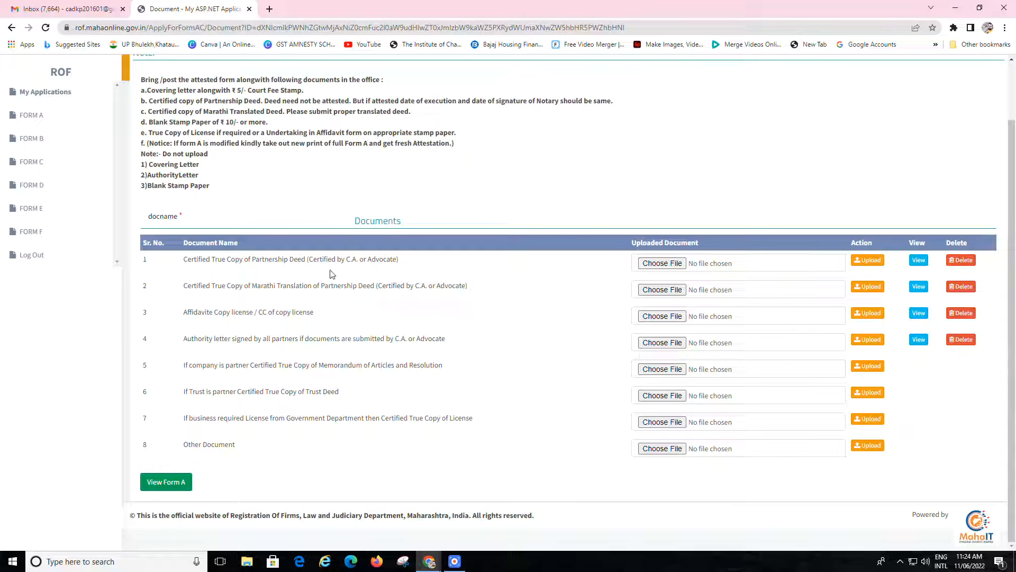
left_click(917, 266)
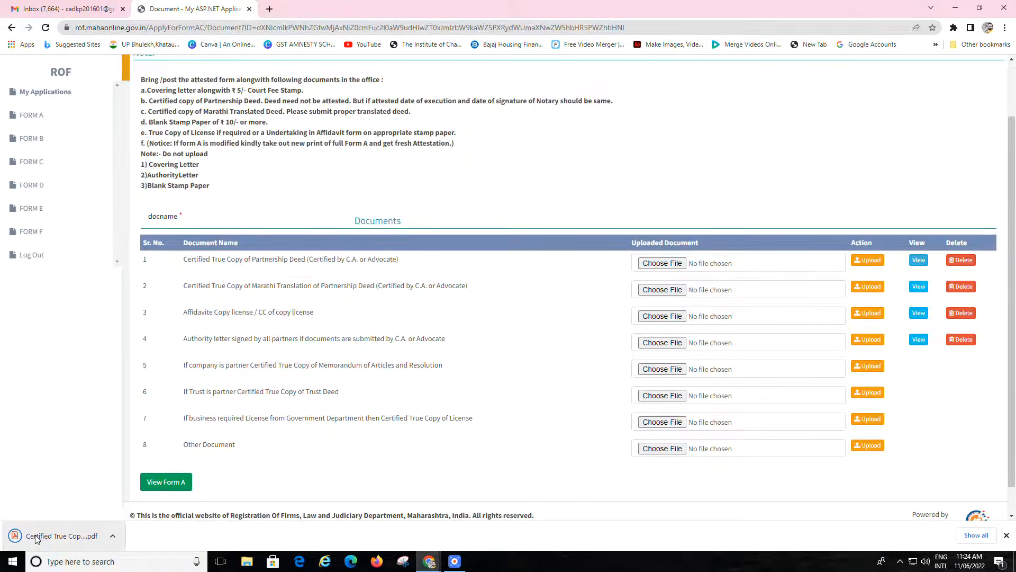
left_click(35, 538)
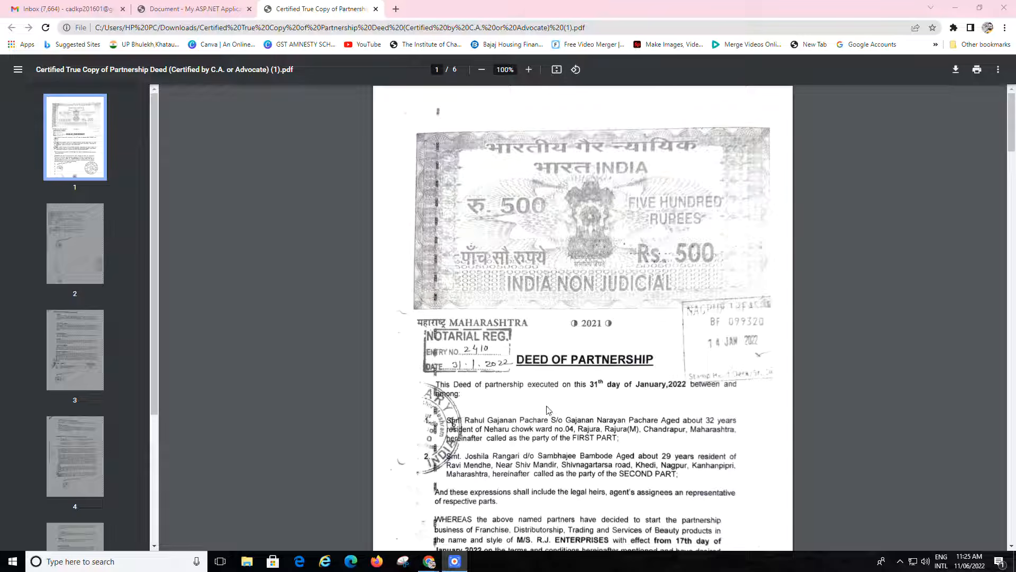
Read through the partnership deed PDF, examining the stamp paper, attestation stamps, clauses, profit sharing table, and the partner and witness signatures
scroll(564, 411, "down", 15)
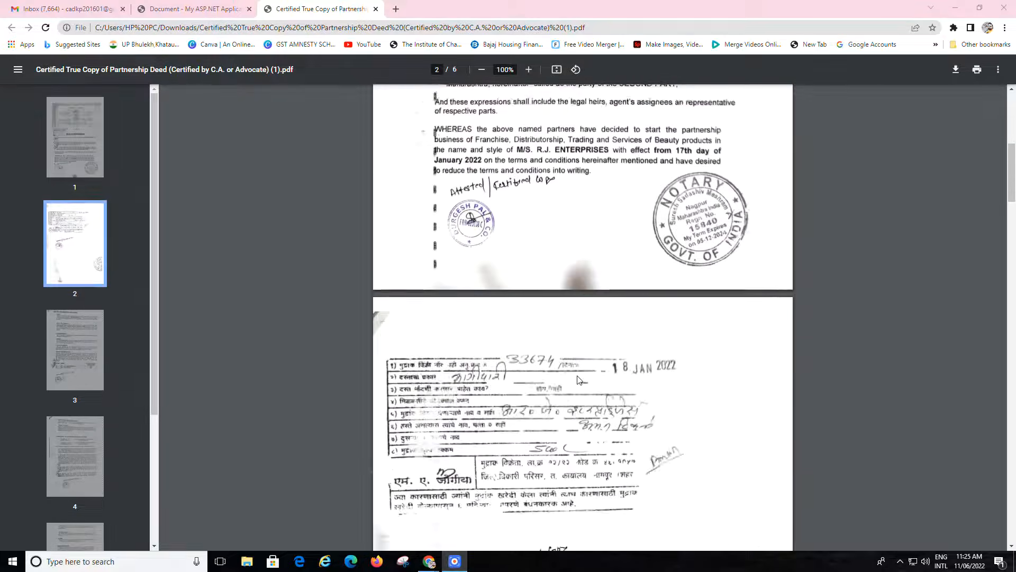
scroll(609, 371, "up", 5)
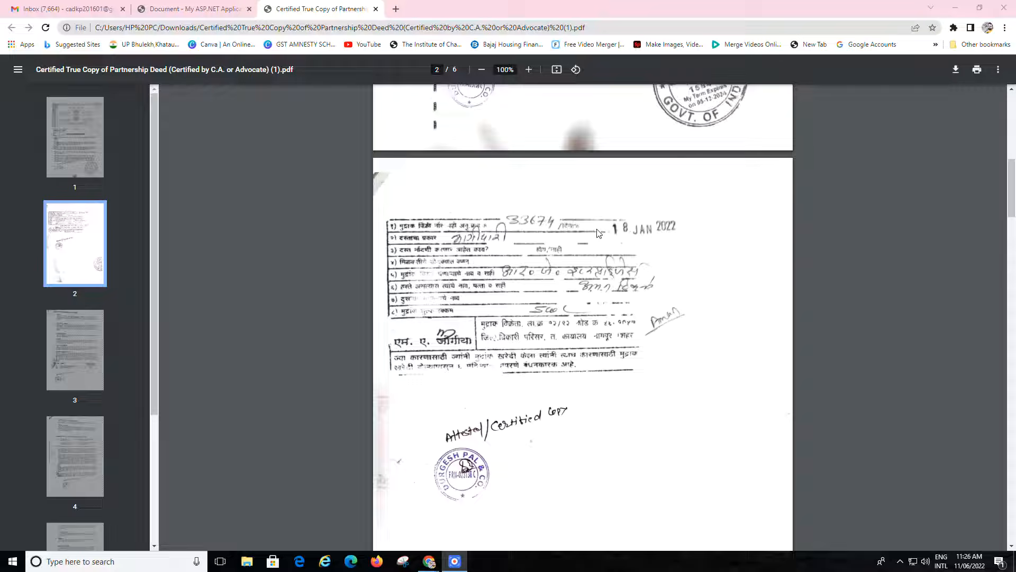
scroll(591, 354, "down", 4)
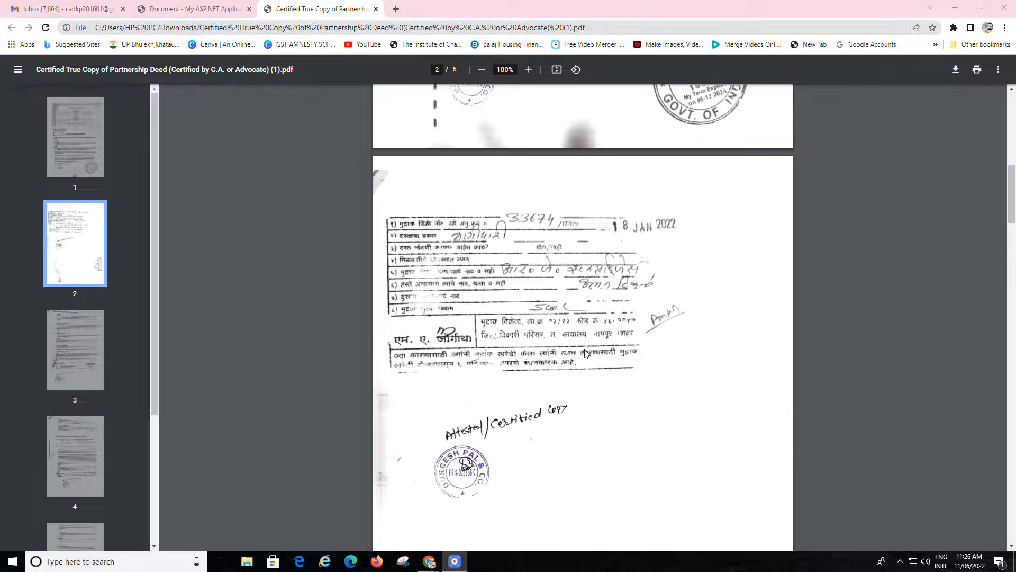
scroll(592, 354, "down", 8)
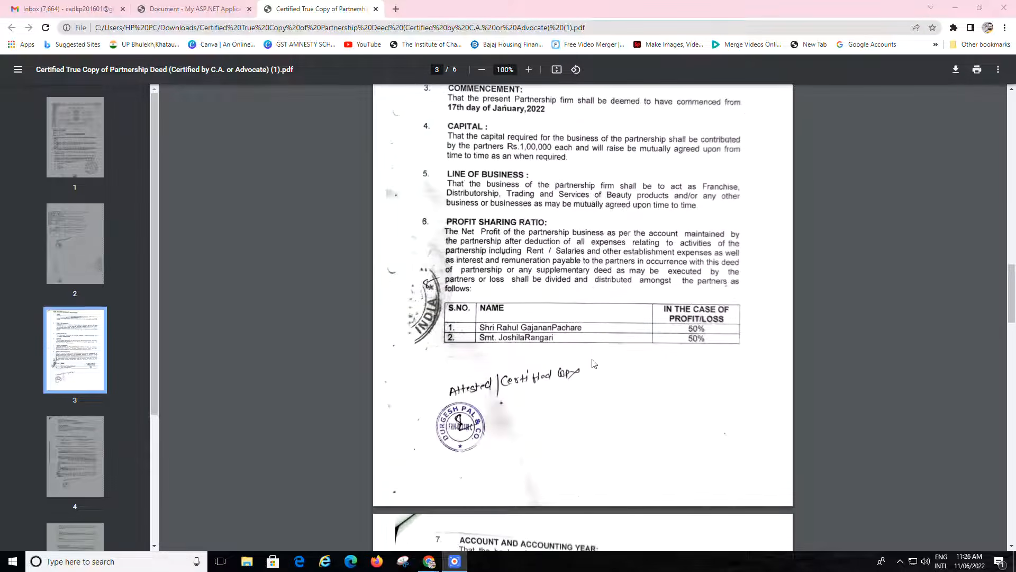
scroll(594, 367, "up", 4)
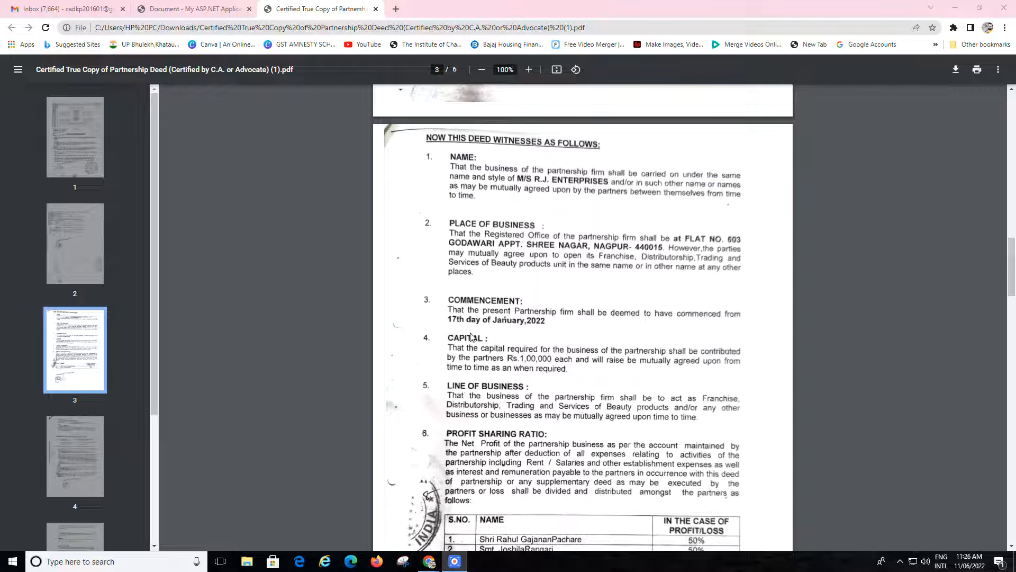
left_click(221, 12)
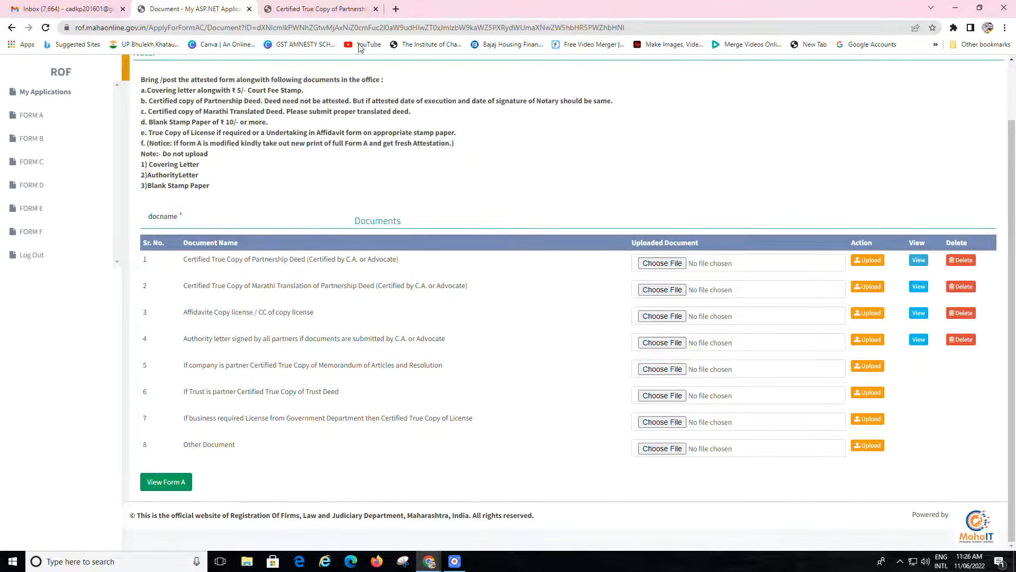
left_click(321, 8)
scroll(518, 365, "down", 5)
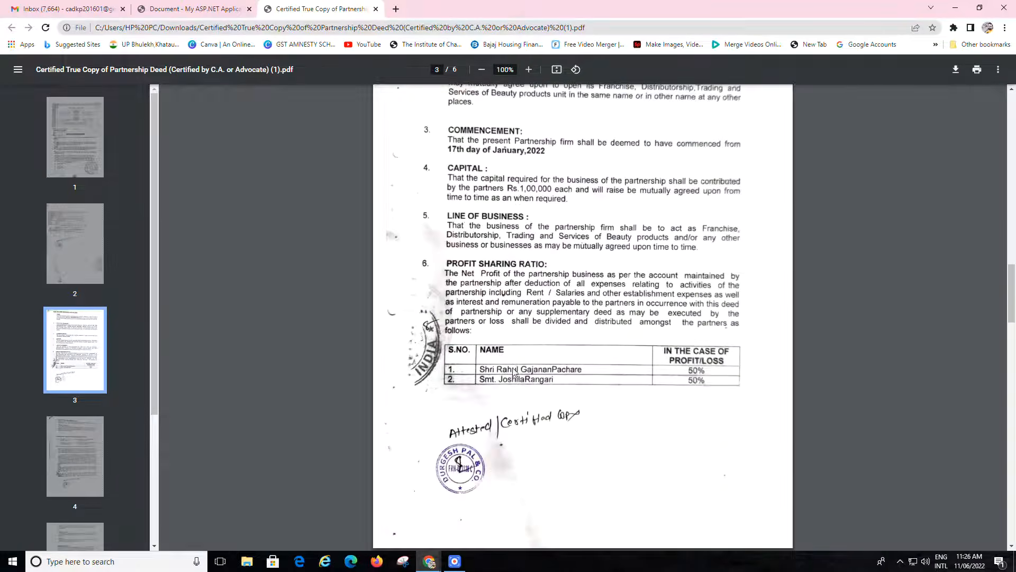
scroll(527, 379, "down", 18)
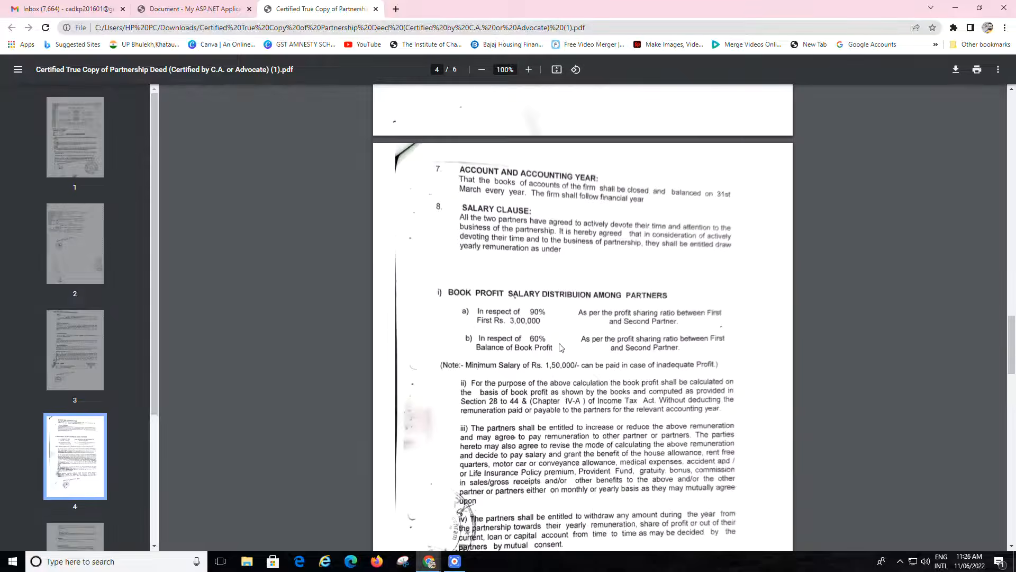
scroll(573, 377, "down", 15)
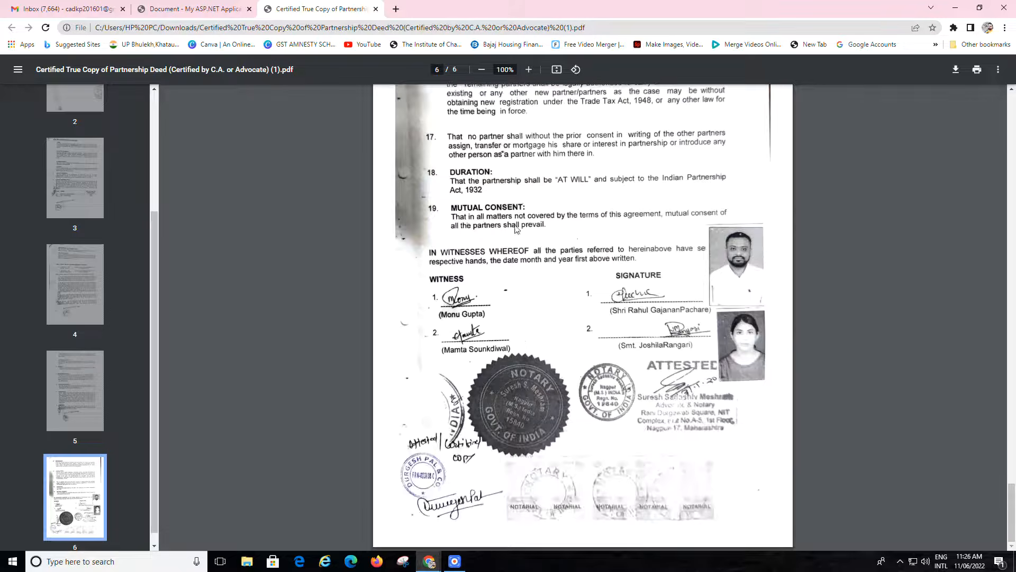
Return to the documents list and open the uploaded Certified True Copy of Marathi Translation of Partnership Deed
left_click(191, 9)
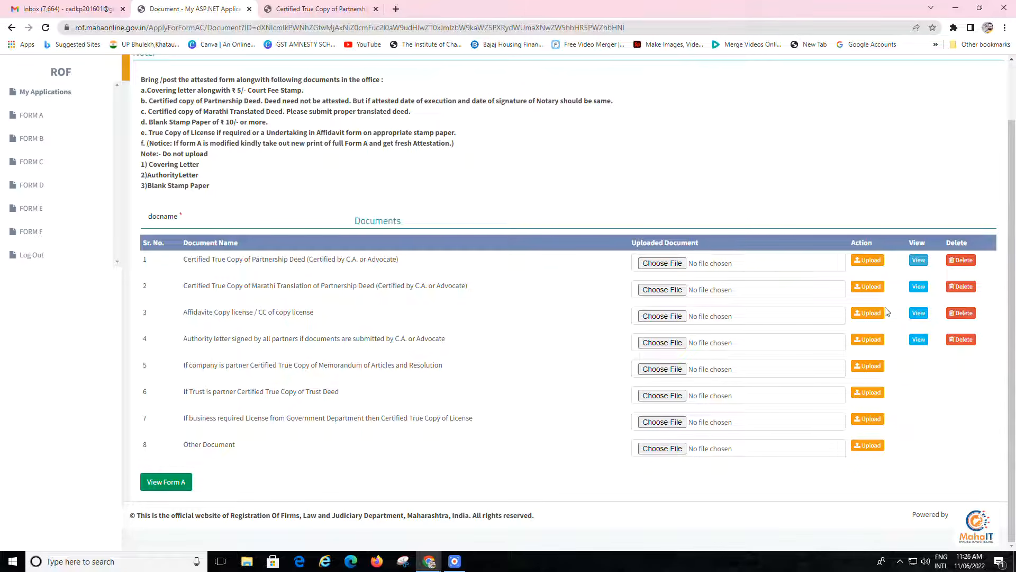
left_click(919, 289)
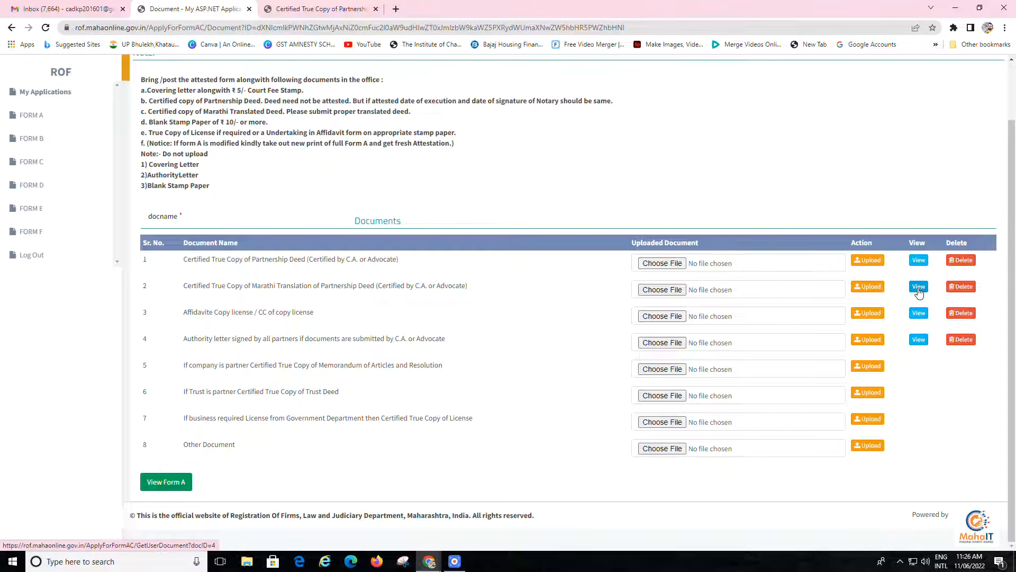
left_click(55, 541)
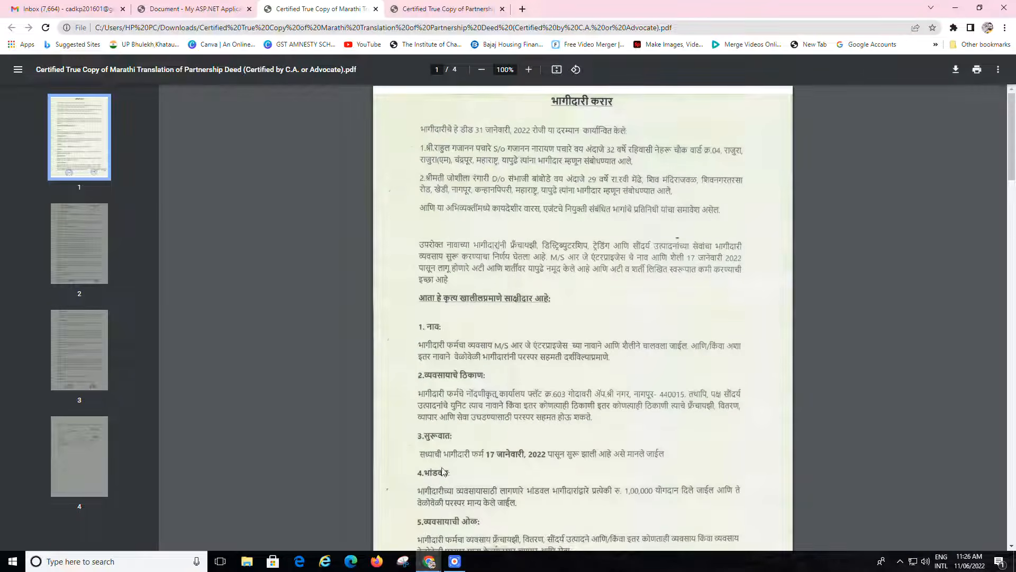
Read through the Marathi translation of the partnership deed, examining its clauses, profit sharing table, attestation stamps and partner signatures
scroll(485, 397, "down", 1)
scroll(485, 397, "down", 15)
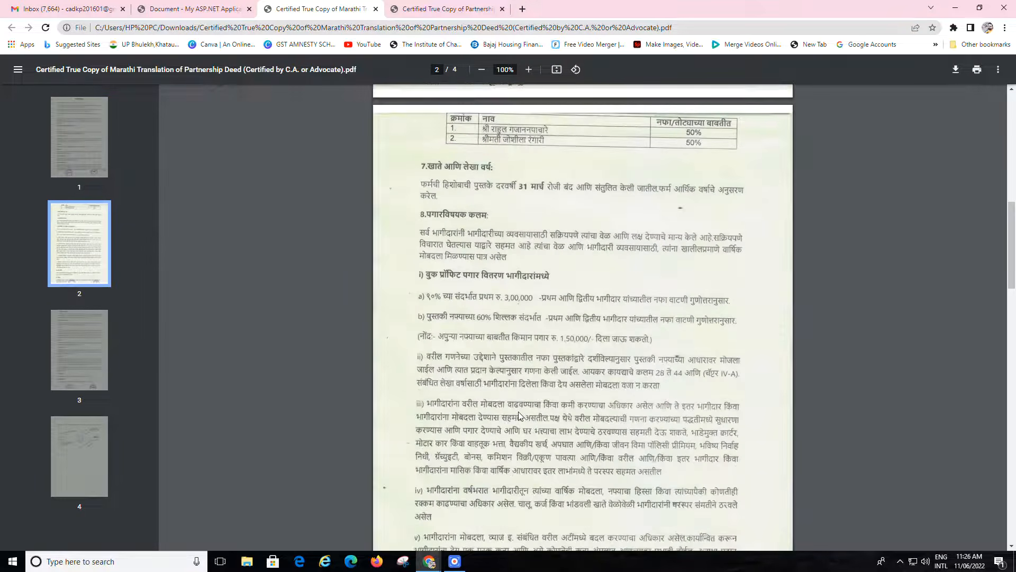
scroll(520, 412, "down", 14)
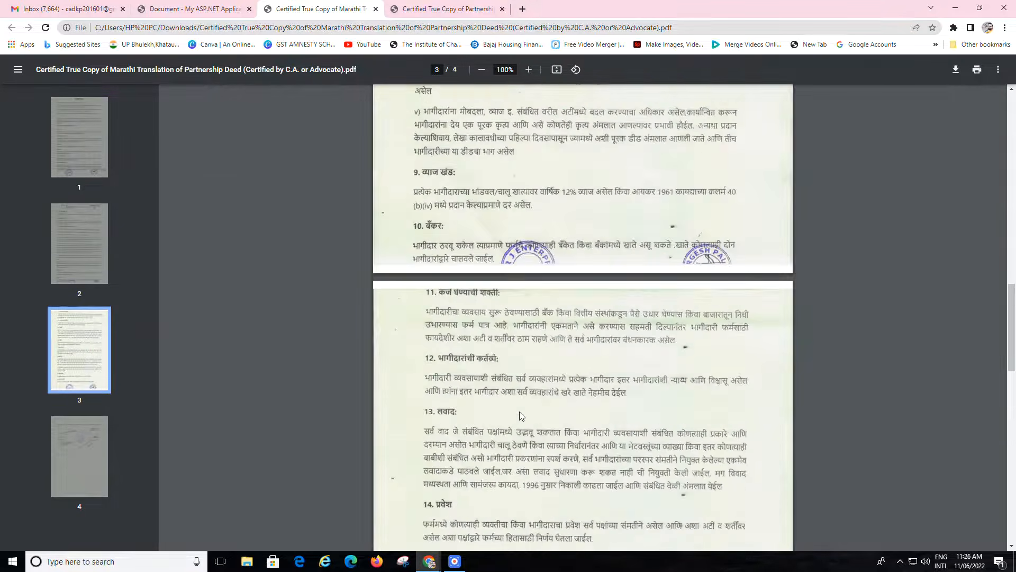
scroll(522, 416, "down", 5)
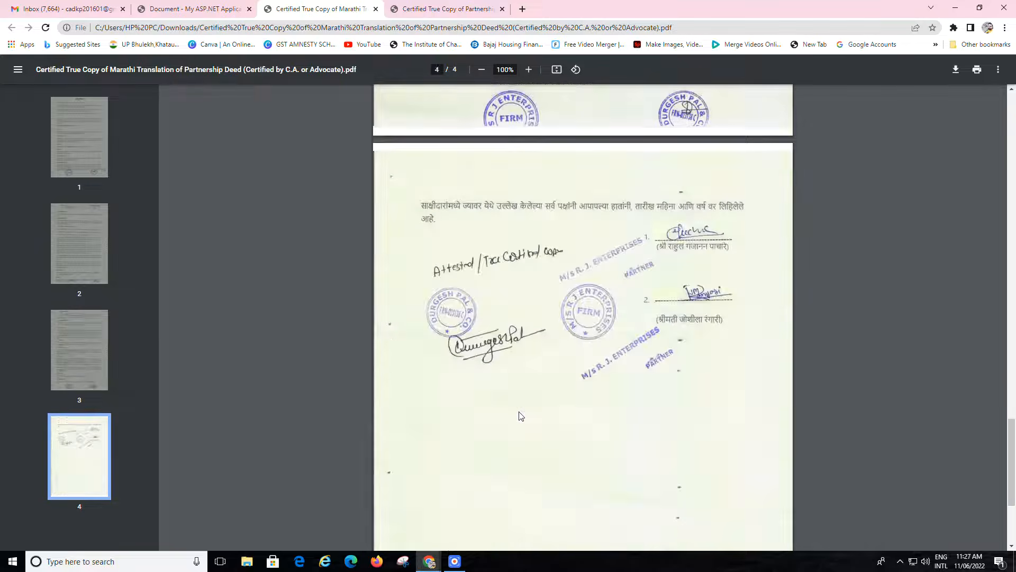
scroll(522, 416, "up", 4)
scroll(622, 468, "down", 2)
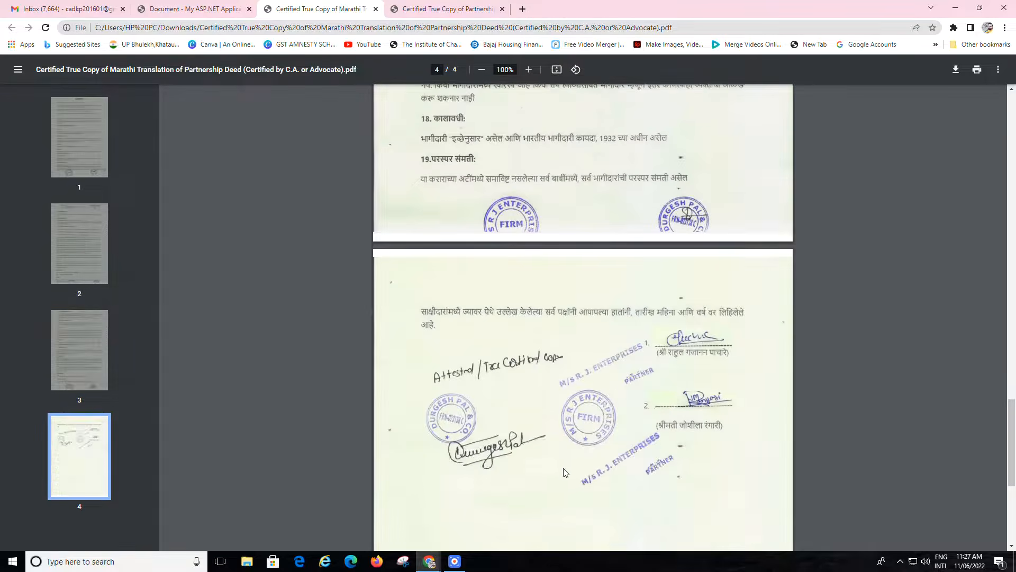
scroll(556, 465, "up", 12)
scroll(557, 453, "up", 5)
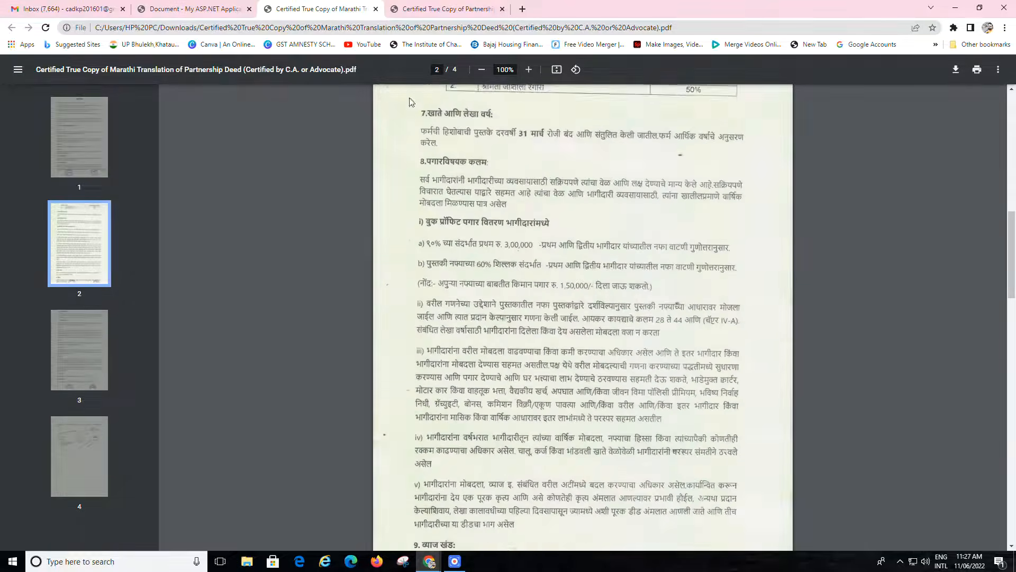
Open the uploaded Affidavite Copy license / CC of copy license from the documents list and examine its statements, verification, stamps and signatures
left_click(187, 5)
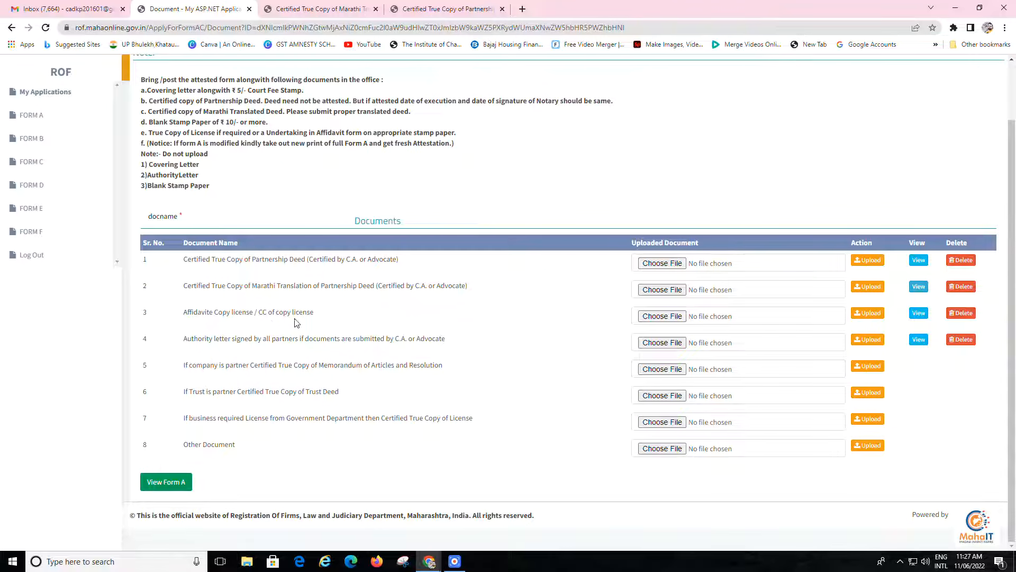
left_click(918, 313)
left_click(36, 545)
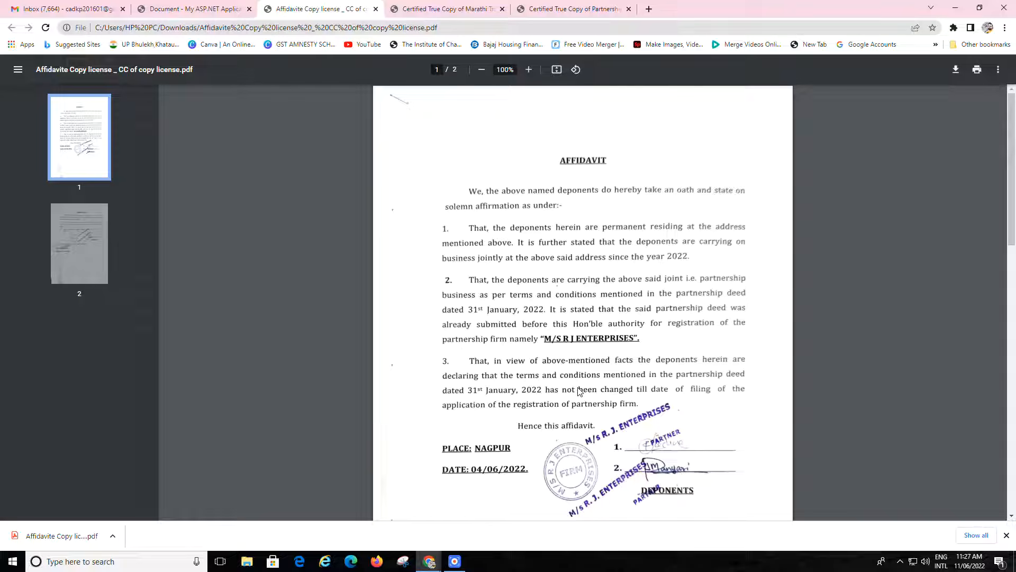
scroll(580, 390, "down", 2)
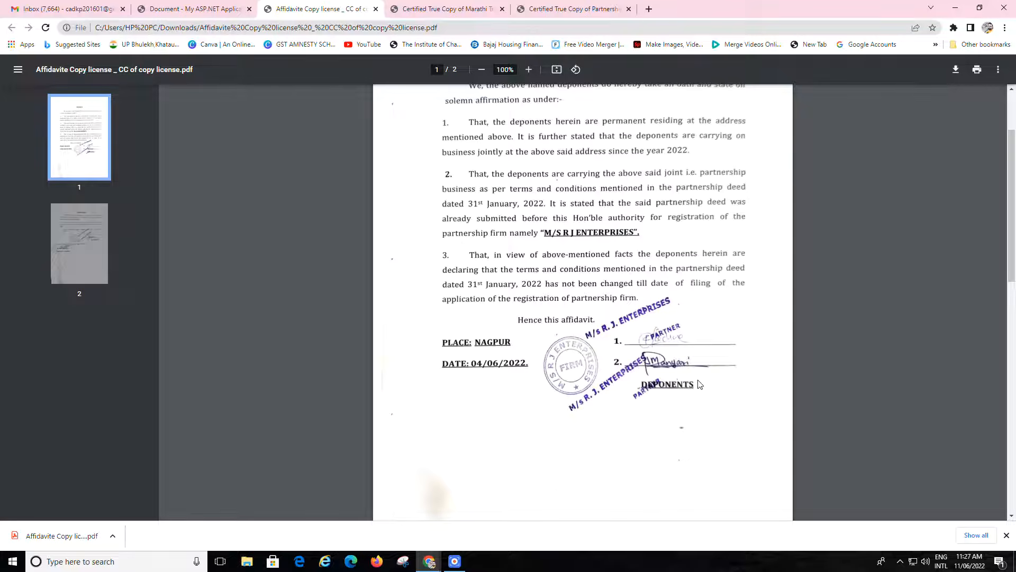
scroll(648, 395, "down", 10)
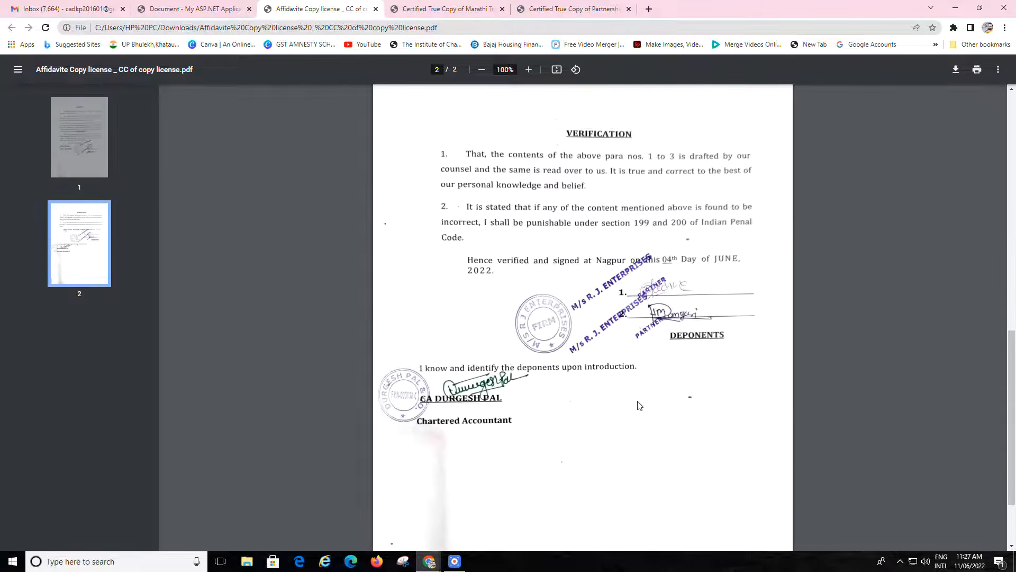
scroll(639, 405, "down", 2)
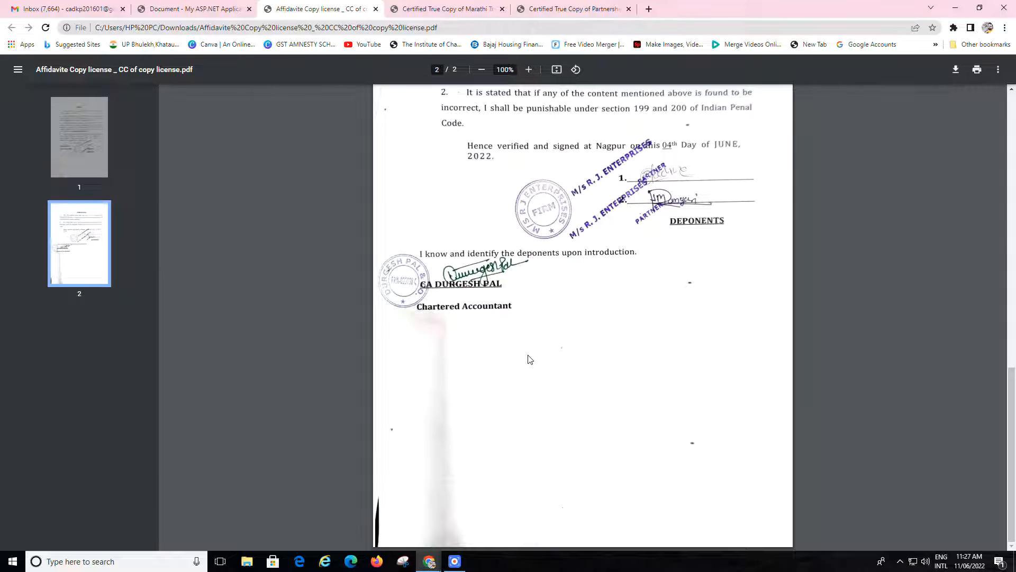
scroll(599, 372, "up", 3)
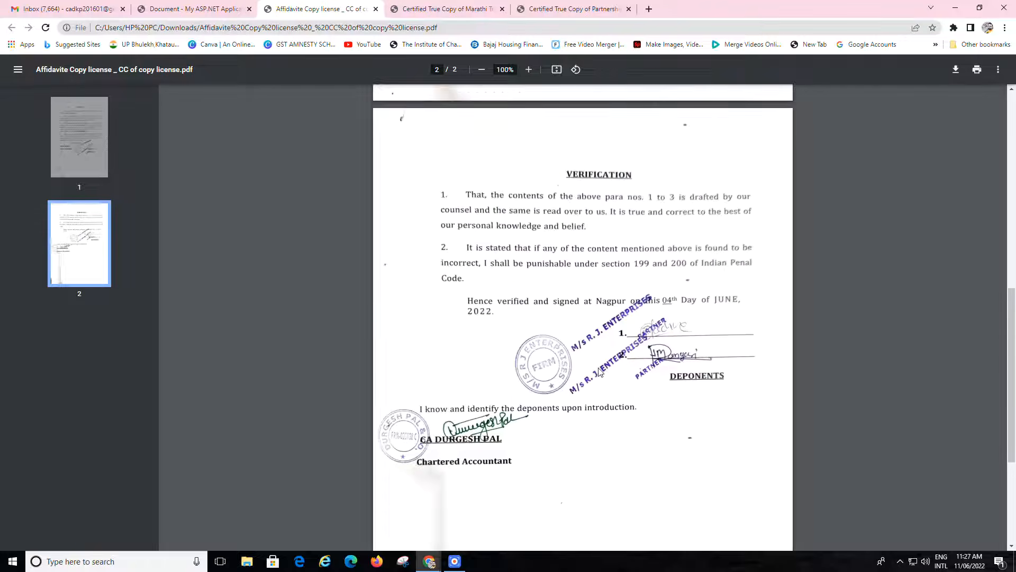
scroll(600, 372, "up", 11)
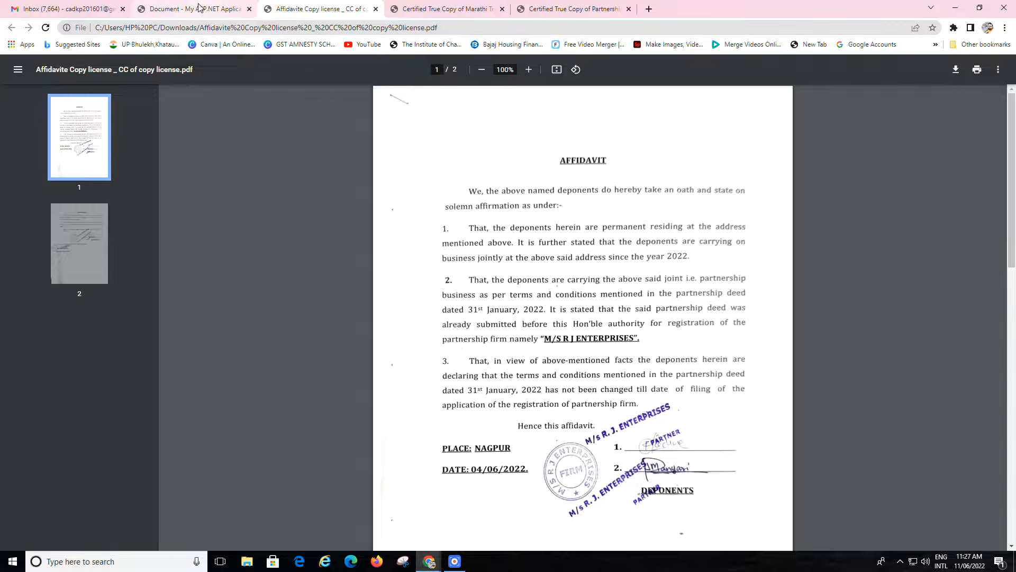
Open the uploaded authority letter signed by all partners from the documents list and examine its appointment text, acceptance section and signatures
left_click(199, 9)
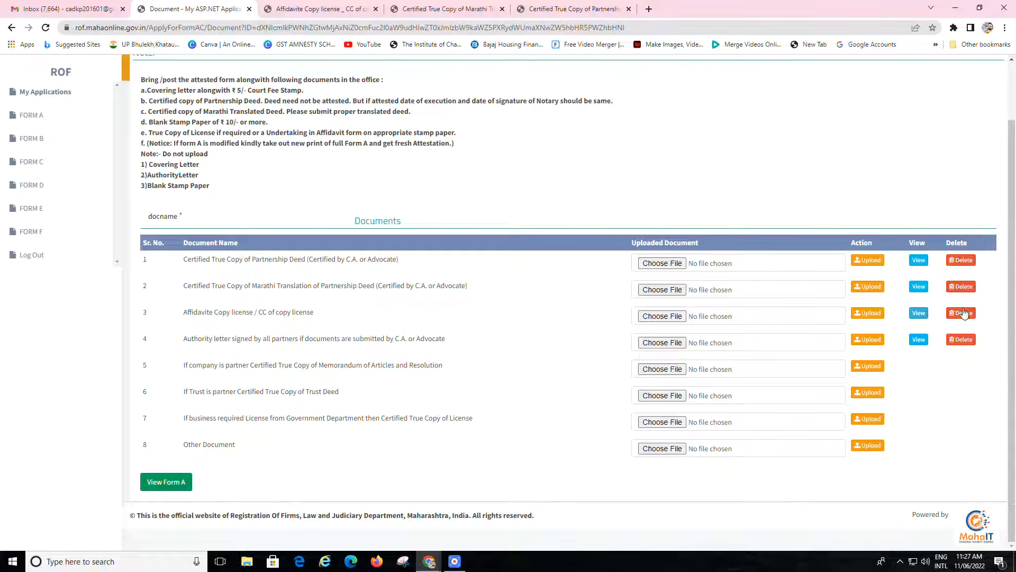
left_click(921, 344)
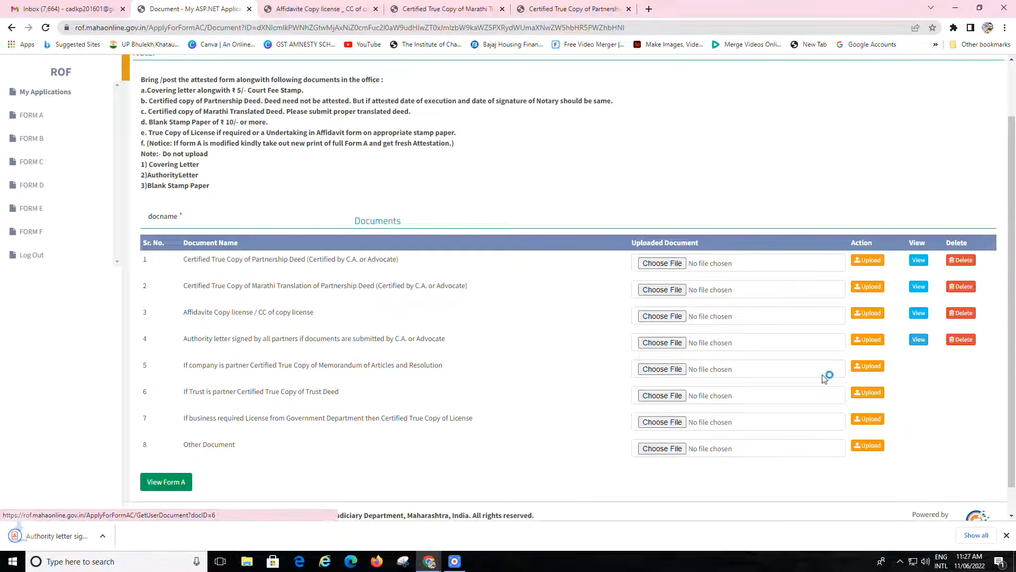
left_click(53, 536)
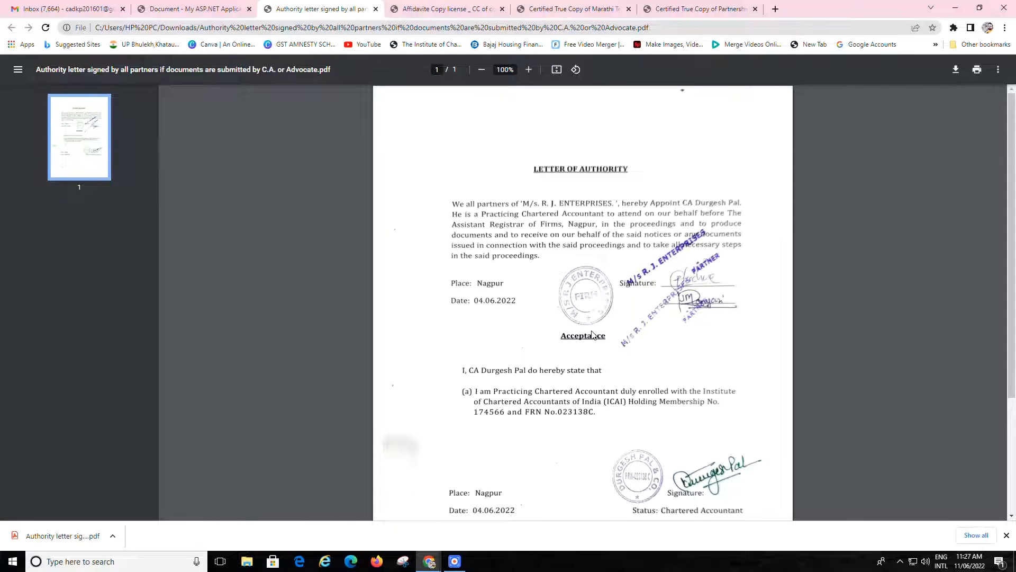
scroll(672, 371, "down", 3)
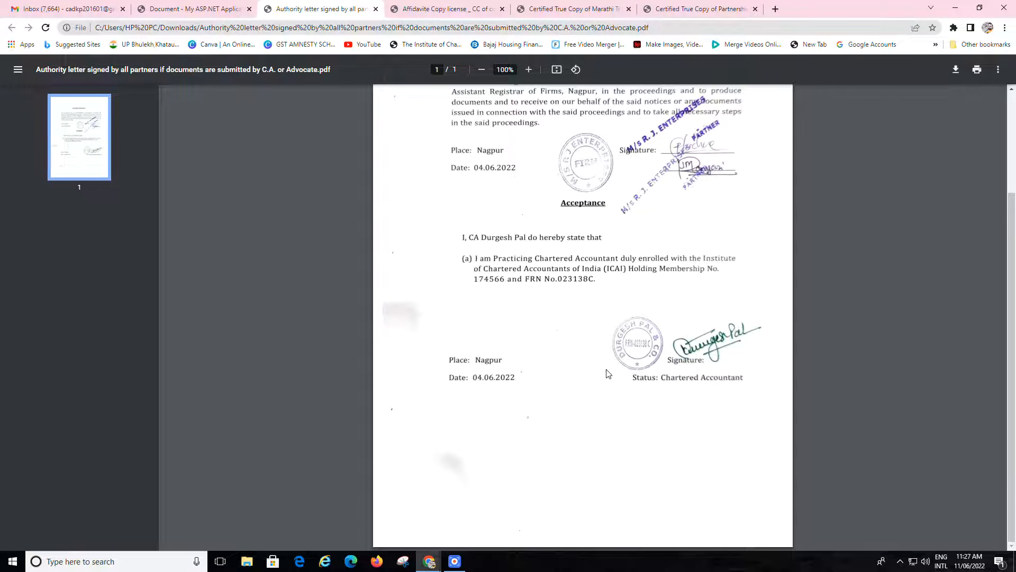
scroll(609, 371, "up", 3)
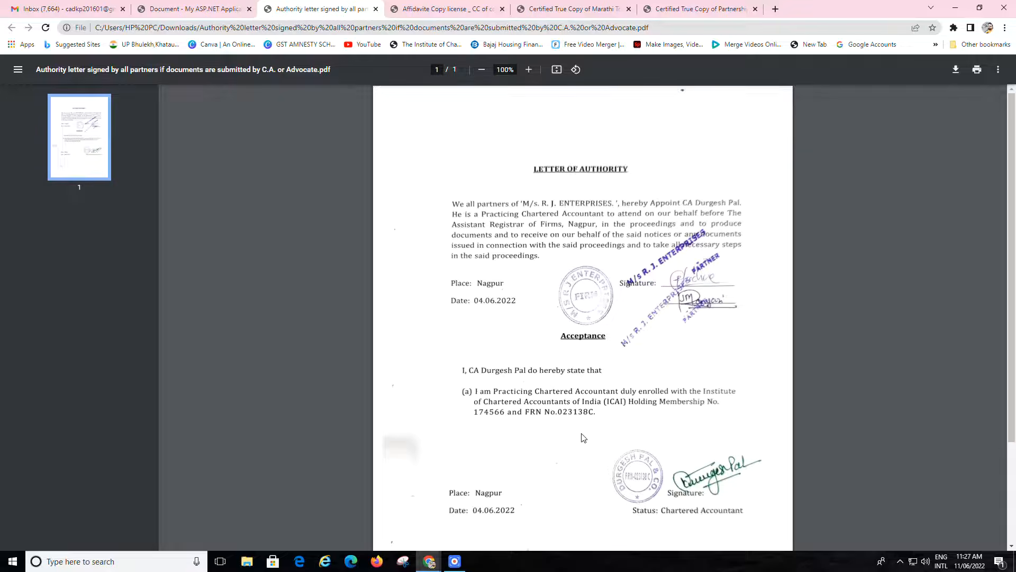
Return to the documents list and highlight the government license entry and the Other Document entry
left_click(191, 9)
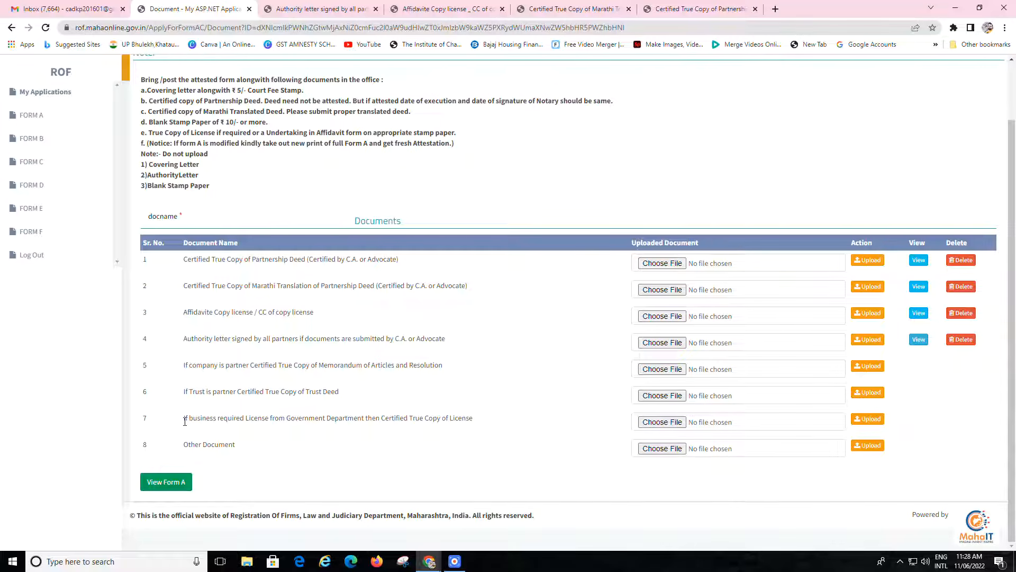
left_click_drag(185, 421, 474, 415)
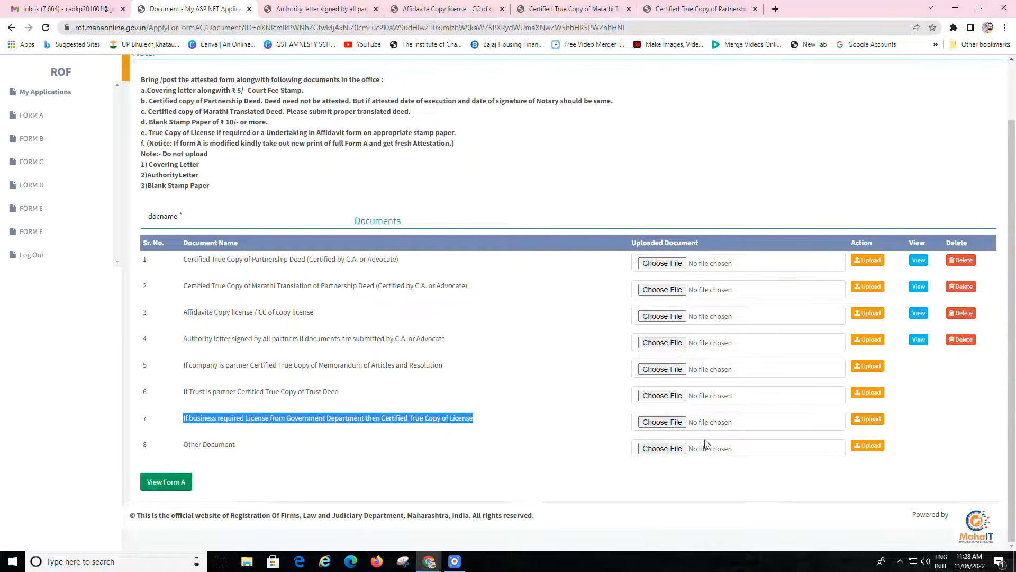
left_click_drag(184, 444, 233, 445)
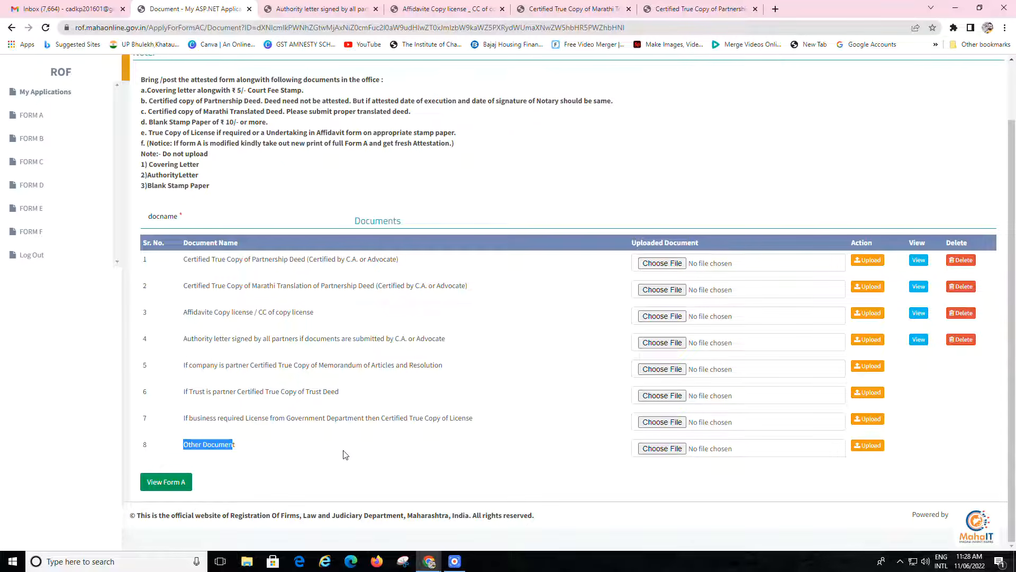
Review the note on documents to bring or post, highlighting the court fee stamp, deed attestation, Marathi deed, blank stamp paper and license requirements
scroll(345, 454, "up", 2)
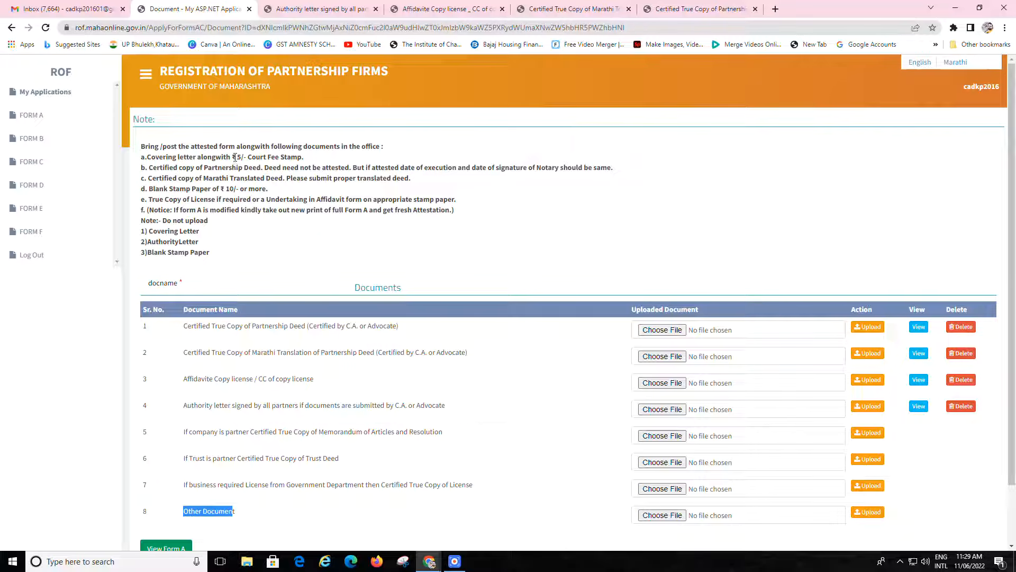
left_click_drag(235, 157, 303, 158)
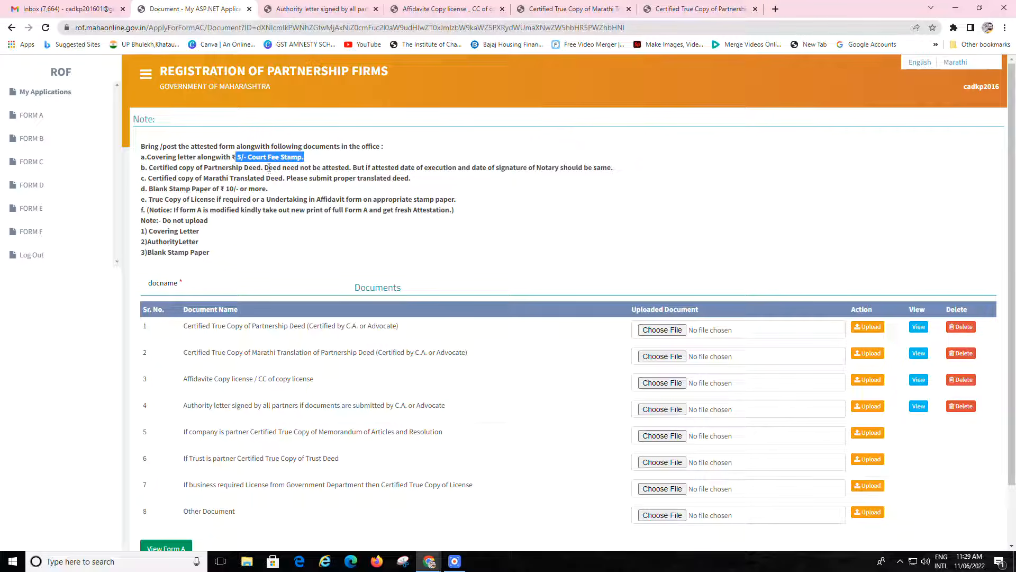
left_click_drag(267, 169, 619, 169)
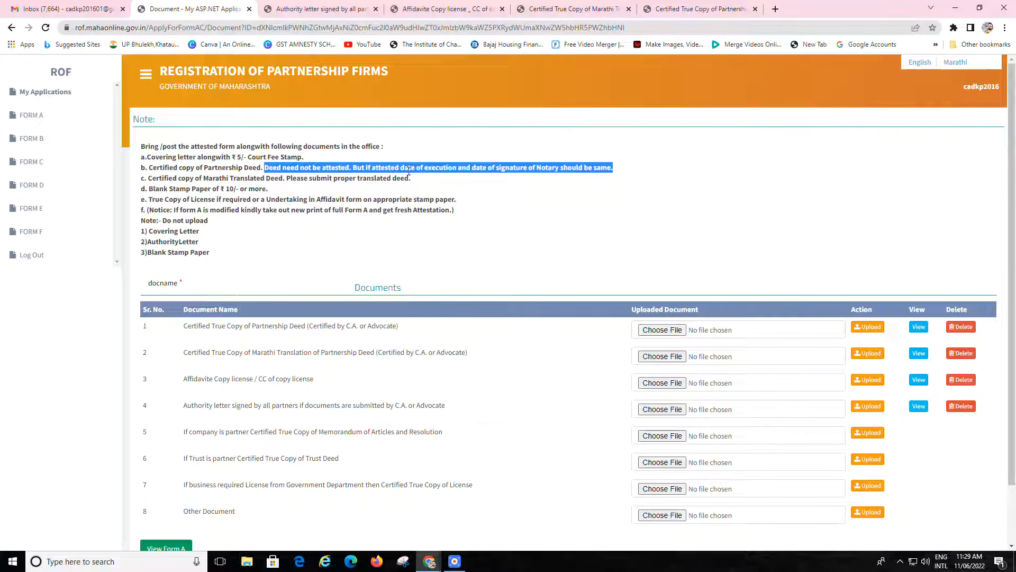
left_click_drag(153, 179, 212, 178)
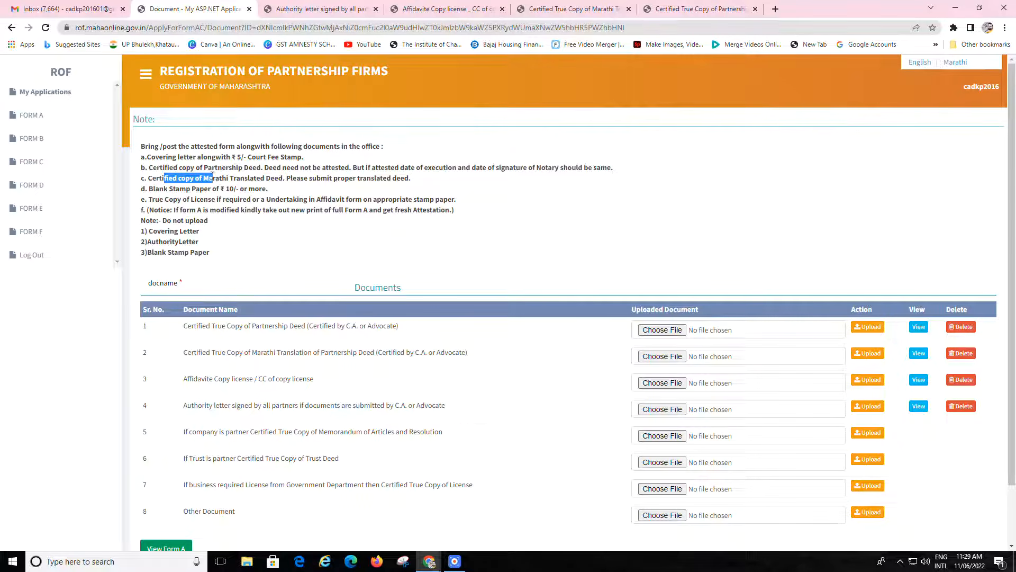
left_click_drag(153, 189, 209, 189)
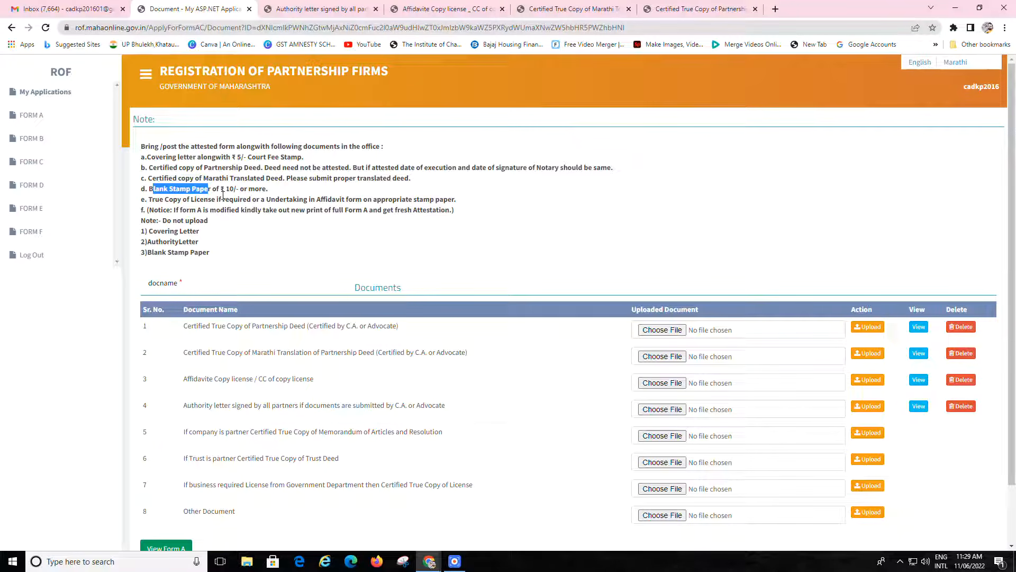
left_click_drag(155, 199, 223, 199)
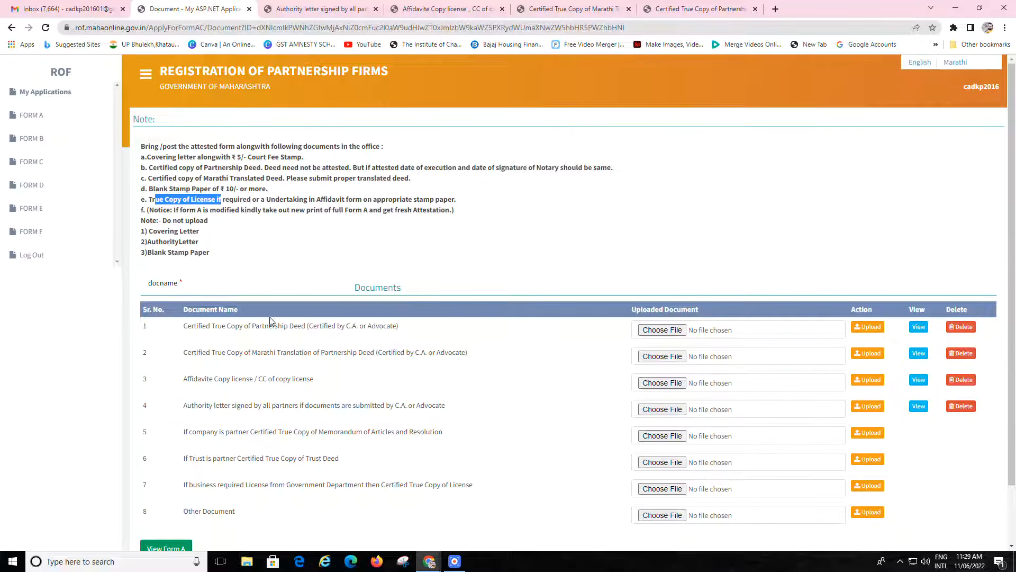
View the completed Form A, check its firm details, partner details and declarations, and proceed to payment
scroll(273, 339, "down", 2)
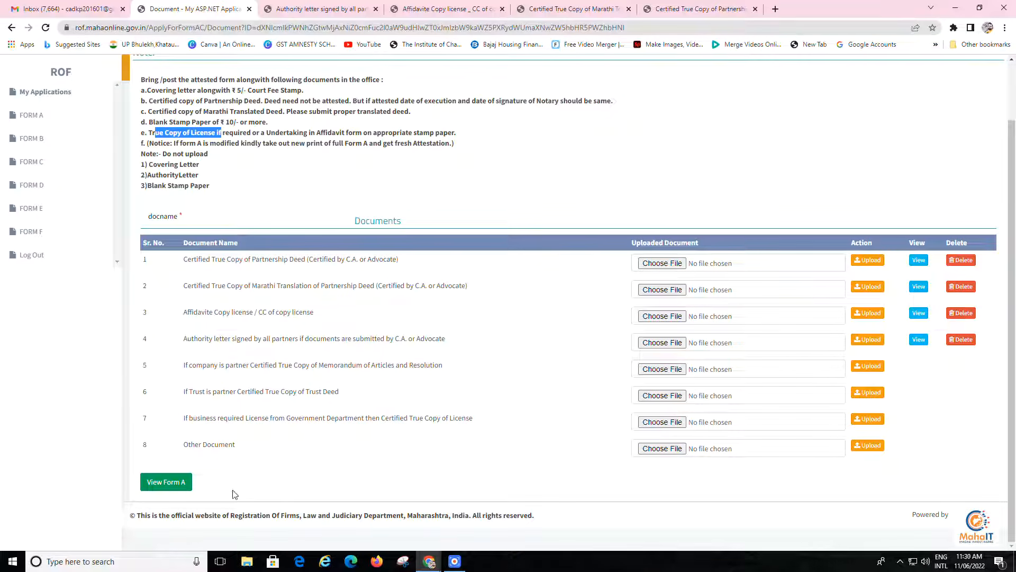
left_click(166, 483)
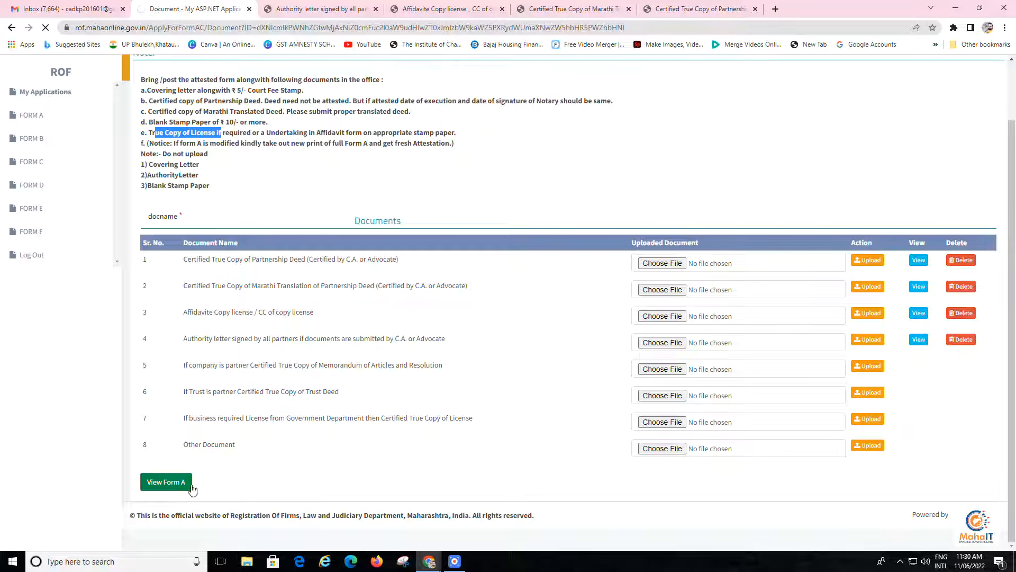
scroll(531, 361, "down", 14)
scroll(531, 362, "down", 12)
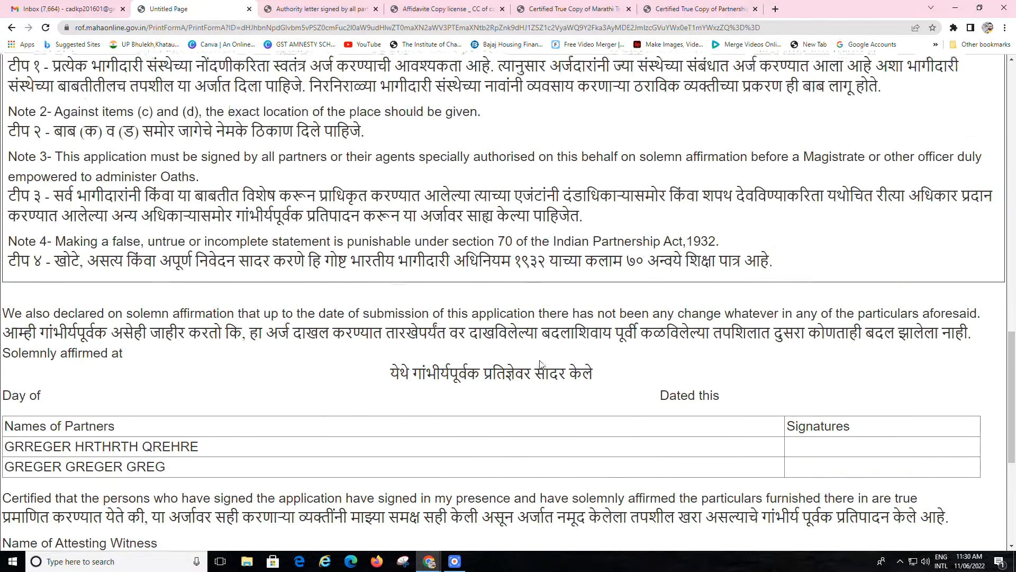
scroll(538, 367, "up", 20)
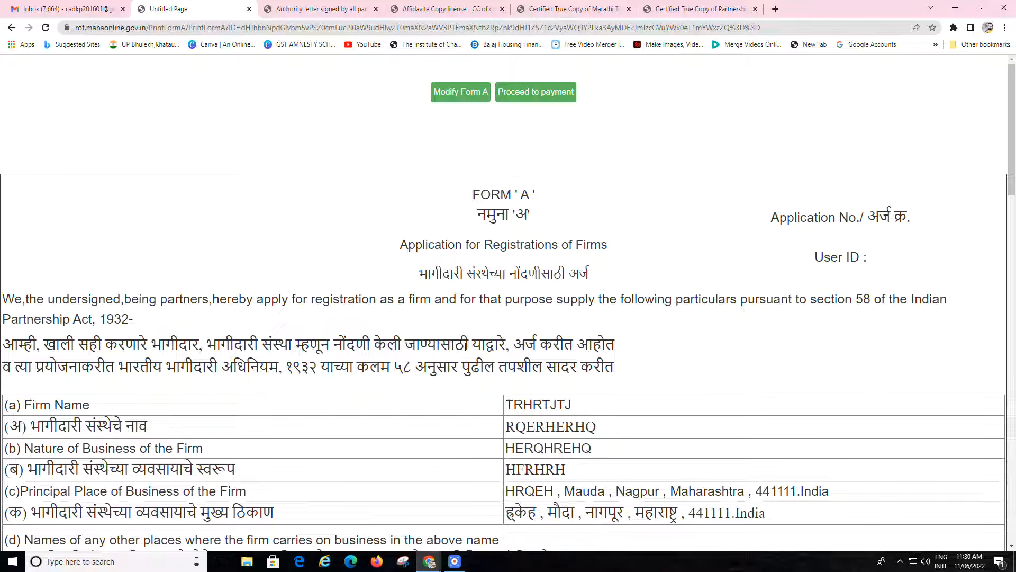
scroll(464, 347, "down", 7)
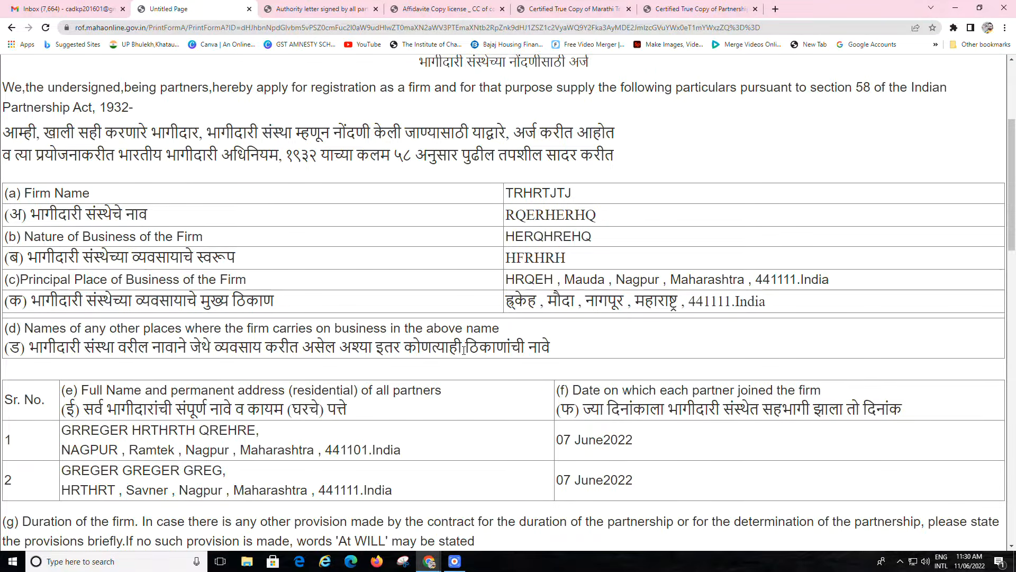
scroll(465, 351, "up", 7)
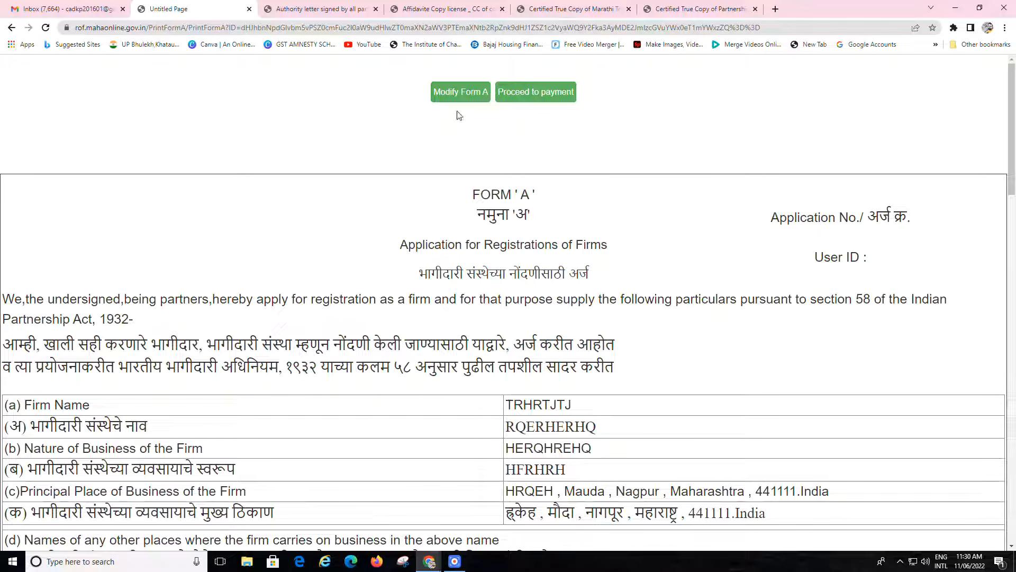
left_click(525, 95)
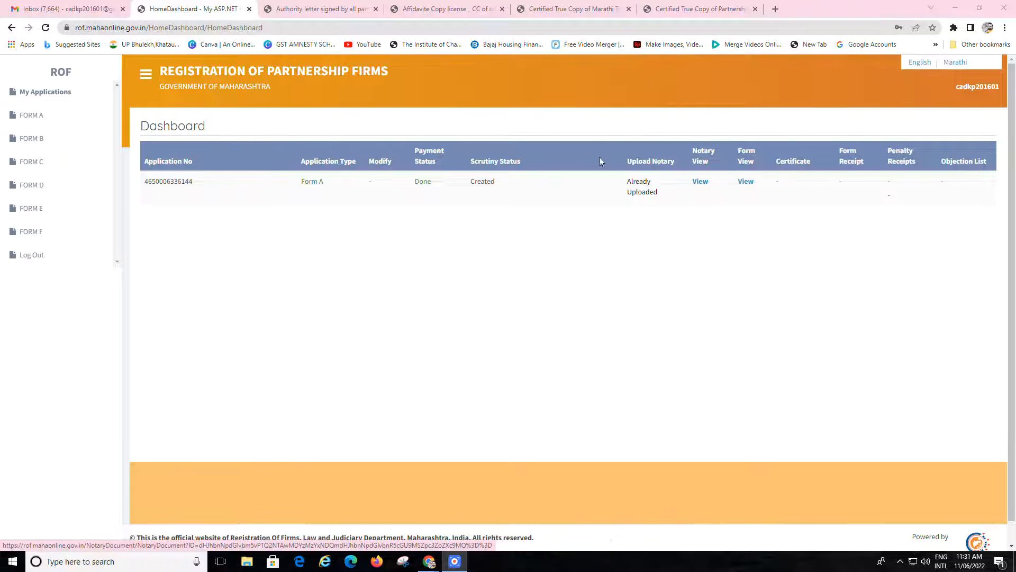
View the notary document page of the Form A application from the dashboard and go back to the dashboard
left_click(704, 184)
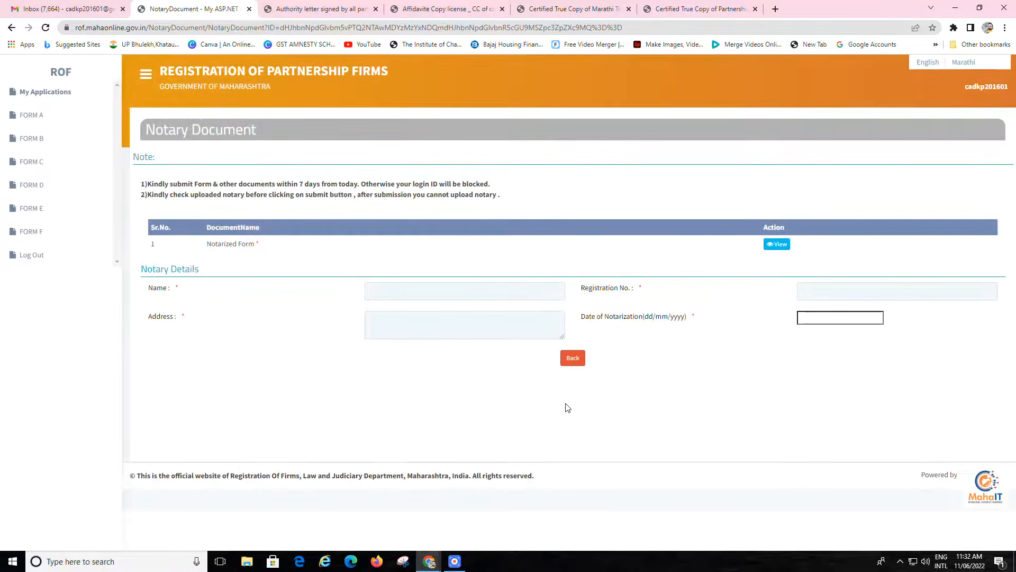
left_click(573, 357)
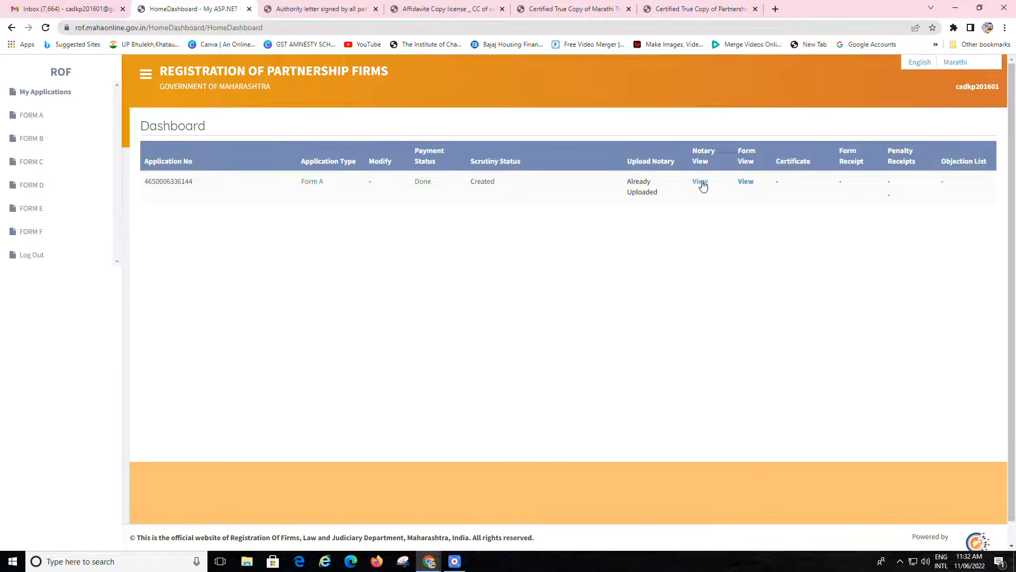
View the uploaded Notarized Form from the application's notary document page, read all its pages through to the submitted documents list, and close it
left_click(702, 183)
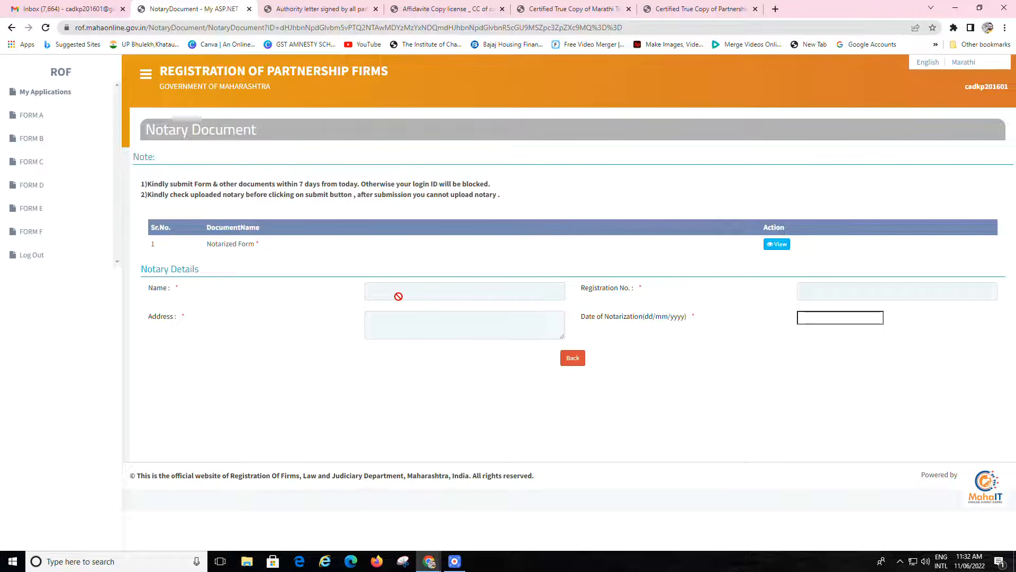
left_click(777, 245)
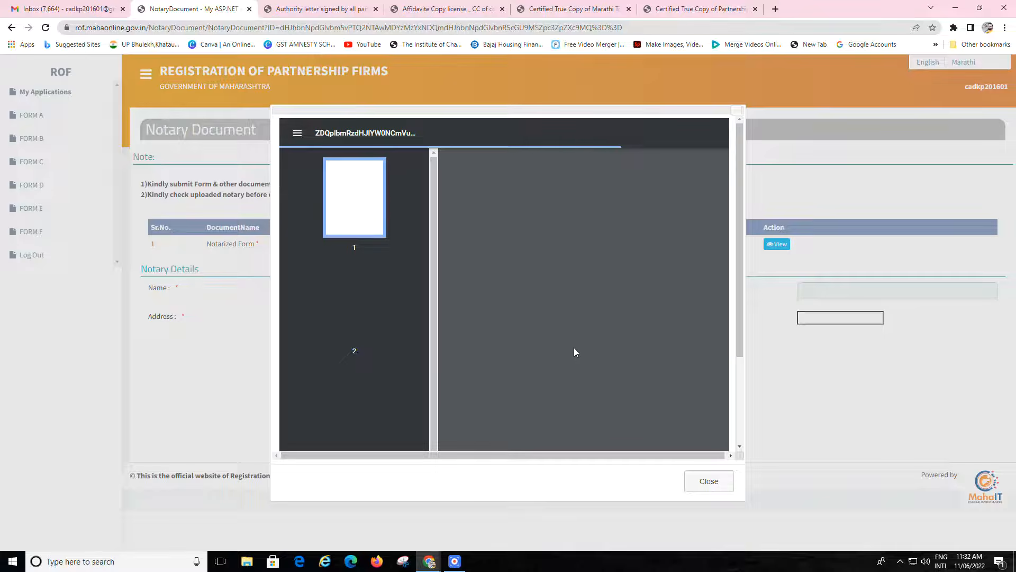
scroll(617, 368, "down", 5)
scroll(583, 313, "up", 8)
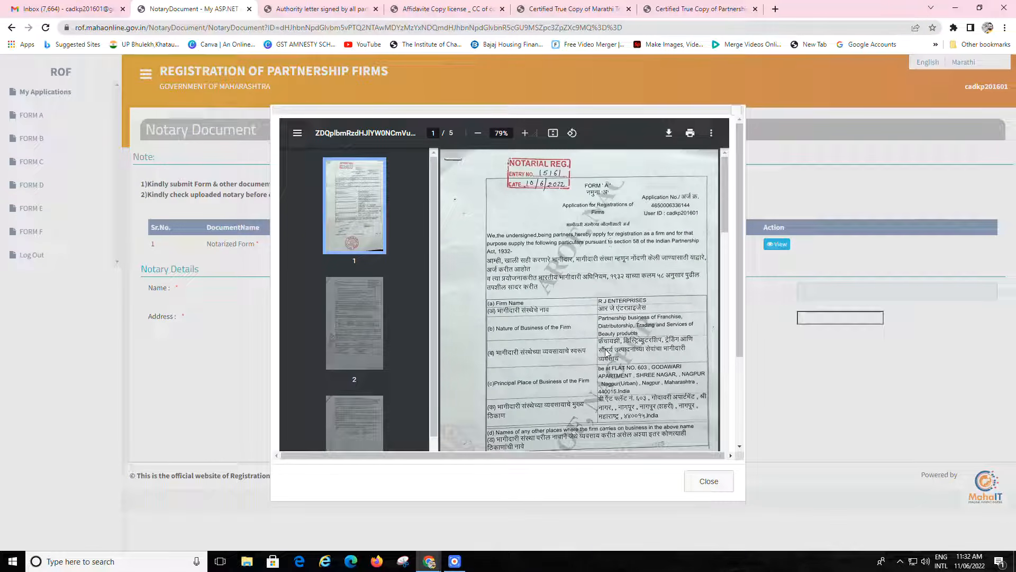
scroll(597, 360, "down", 3)
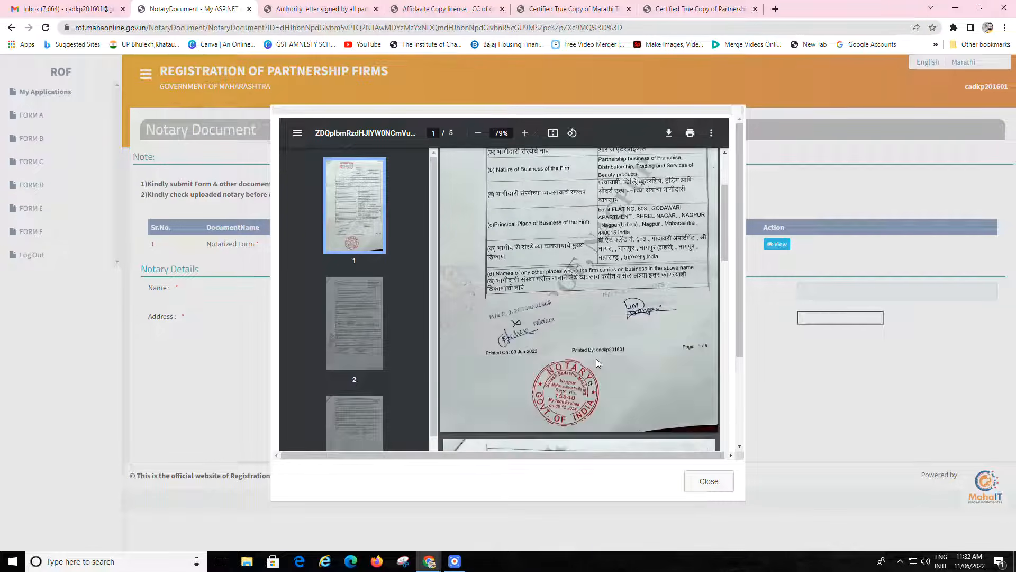
scroll(596, 358, "down", 20)
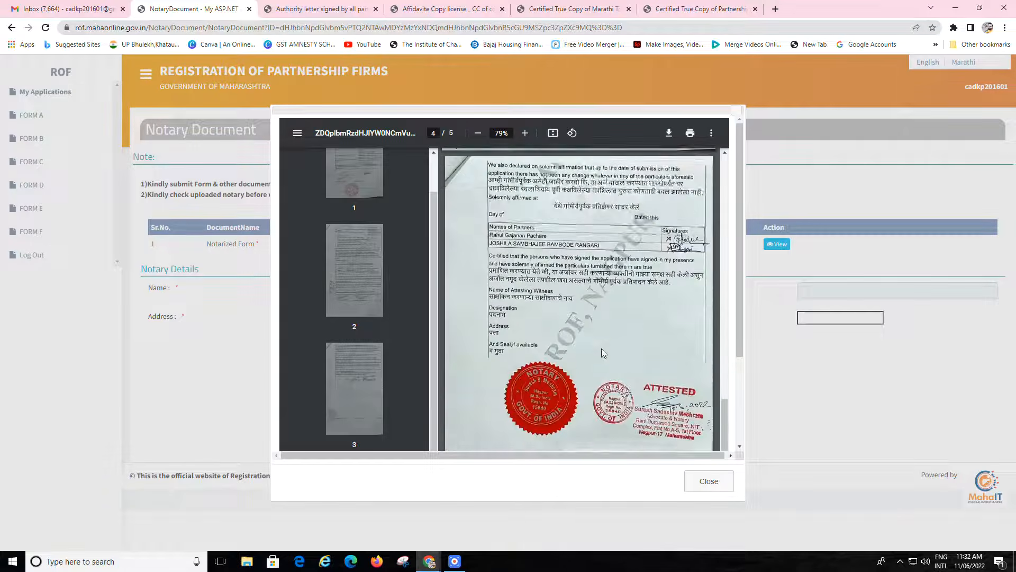
scroll(604, 352, "down", 8)
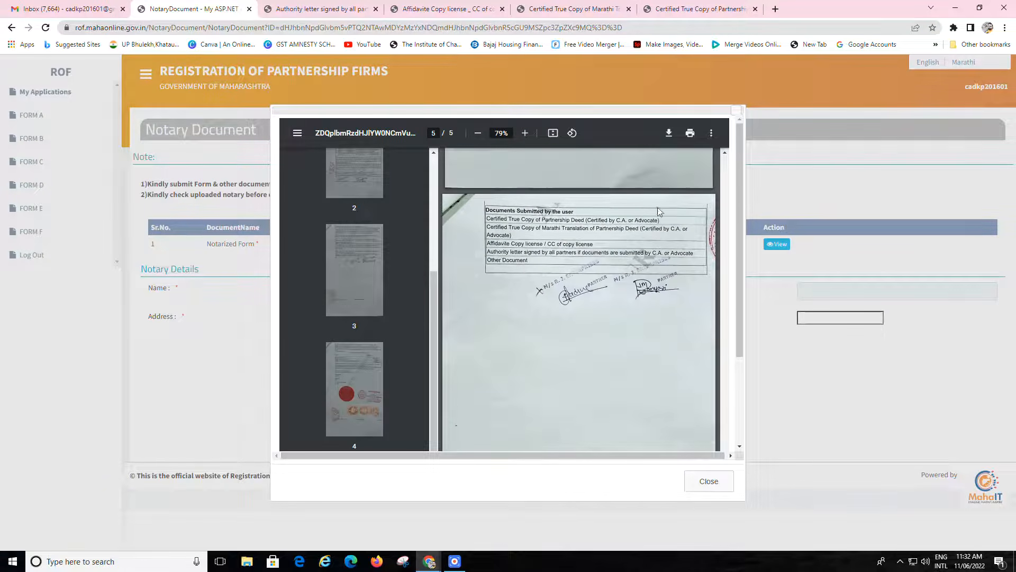
scroll(666, 340, "down", 3)
left_click(709, 481)
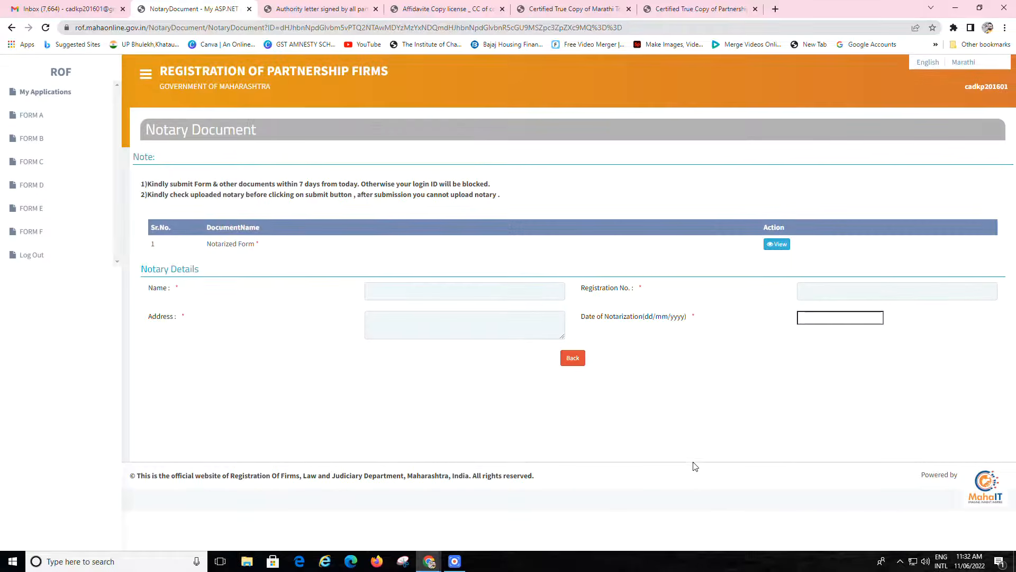
Go back to the dashboard from the notary document page and log out of the portal
left_click(570, 360)
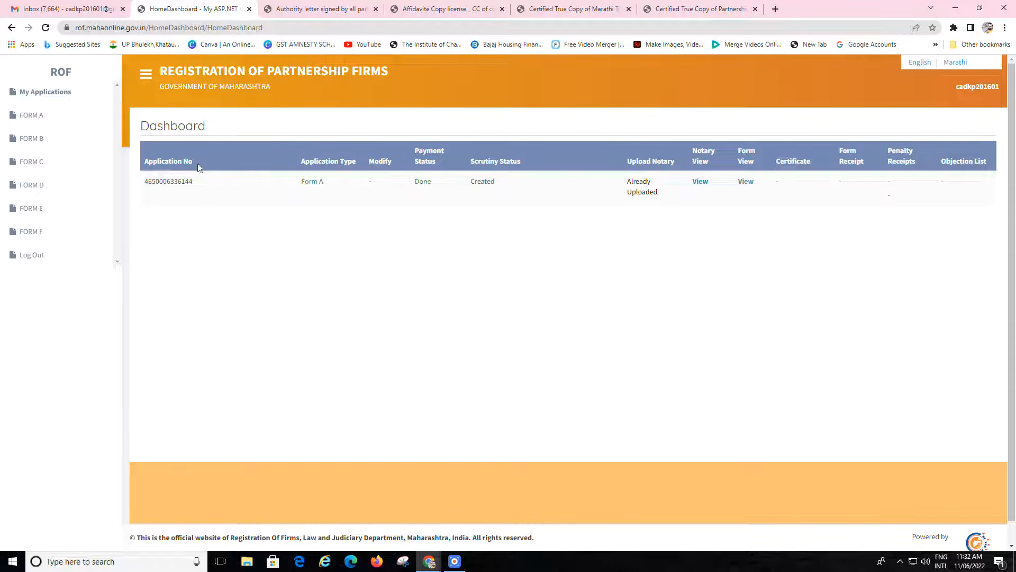
left_click(38, 260)
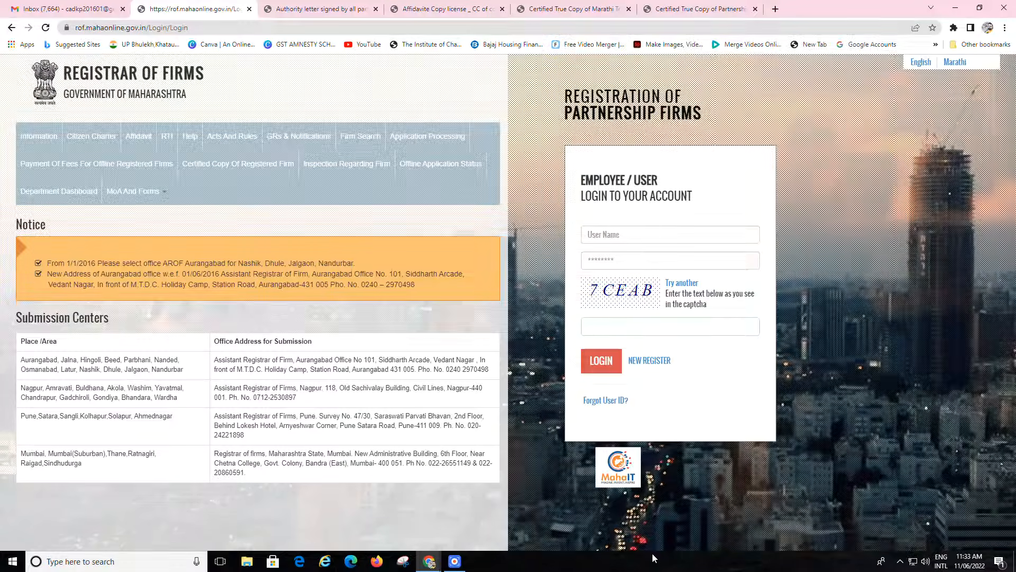
Switch to the ROF Docs folder, open COVERING LETTER and highlight the Assistant Registrar of Firms address block
key("alt+Tab")
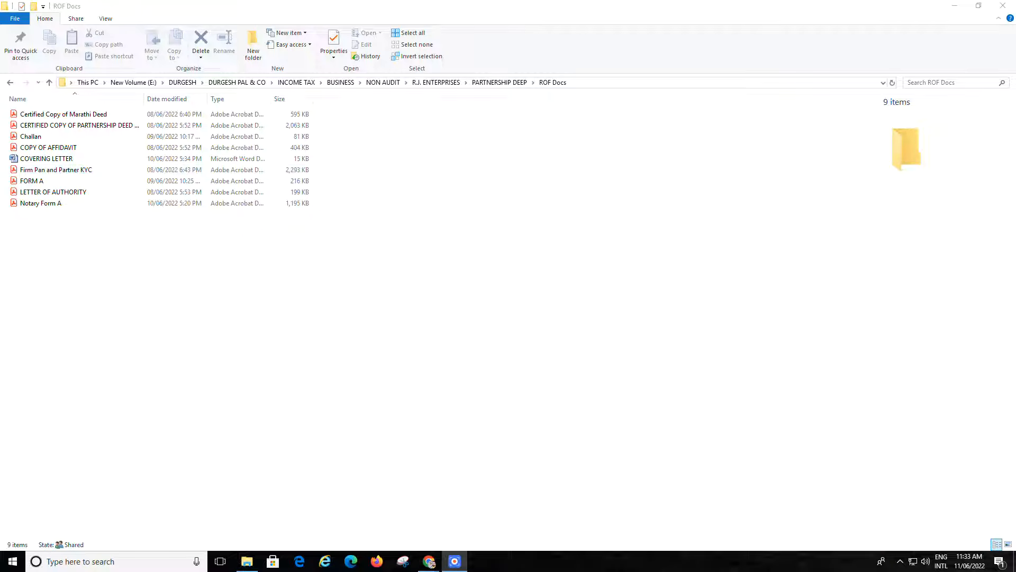
left_click(38, 162)
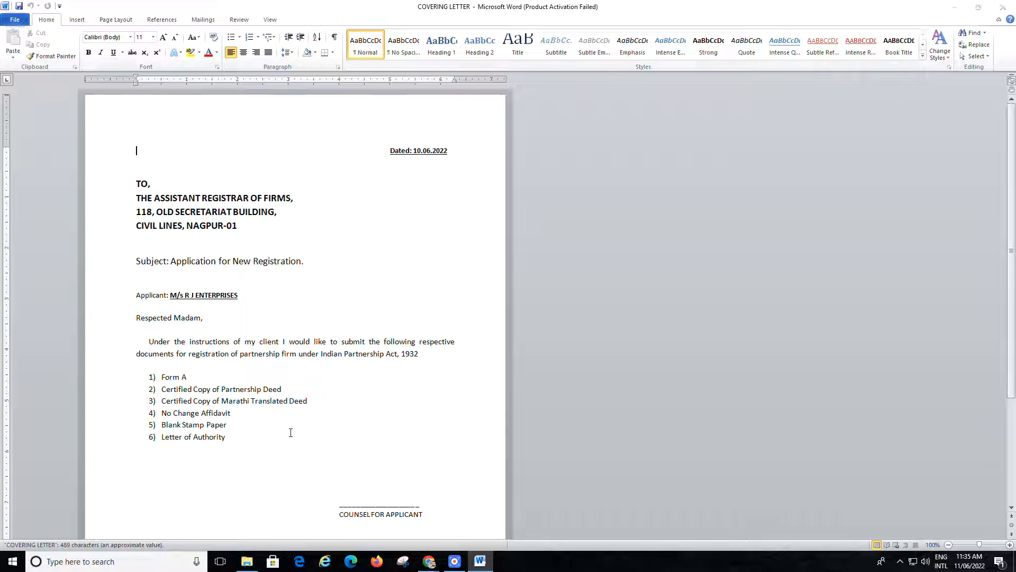
left_click(639, 159)
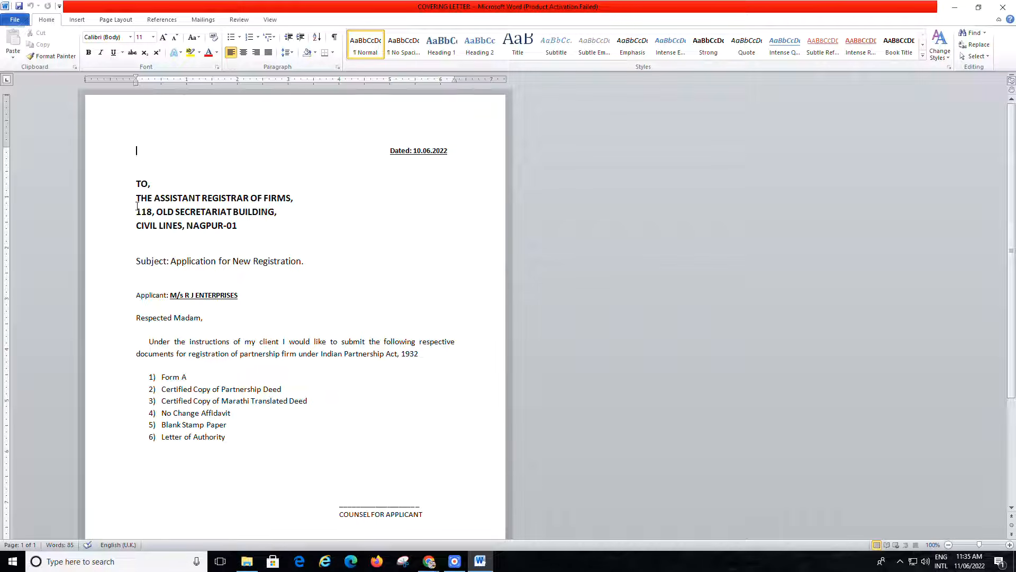
left_click_drag(131, 200, 242, 227)
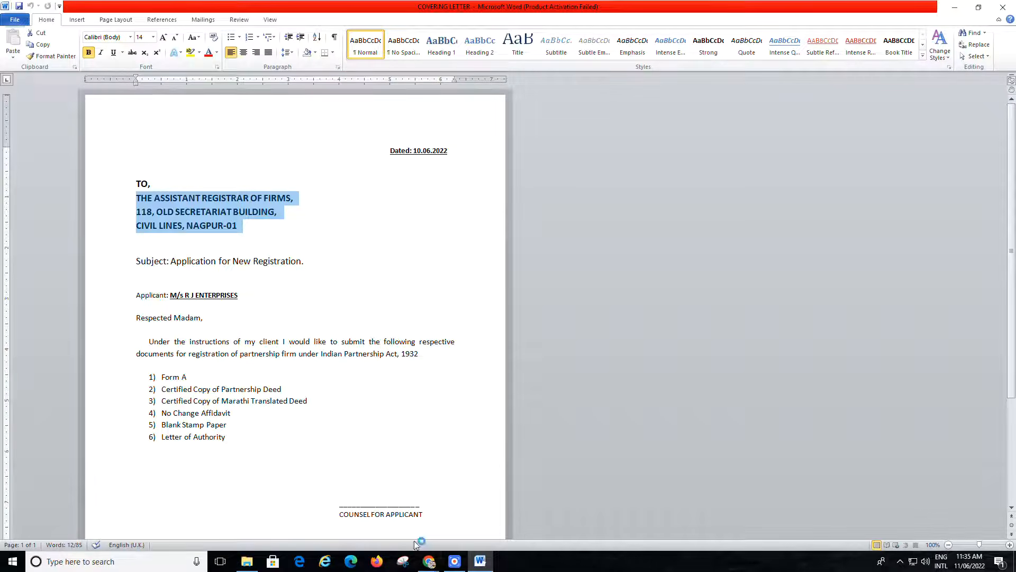
Switch to the Registrar of Firms page in Chrome and highlight the Submission Centers table, then the Nagpur office address
mouse_move(428, 561)
left_click(436, 533)
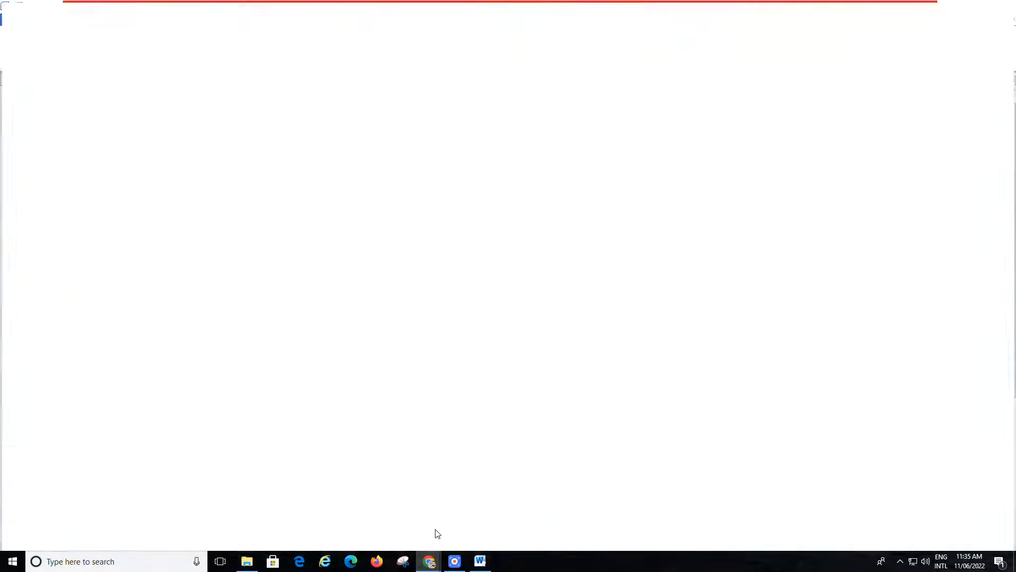
left_click_drag(15, 317, 248, 476)
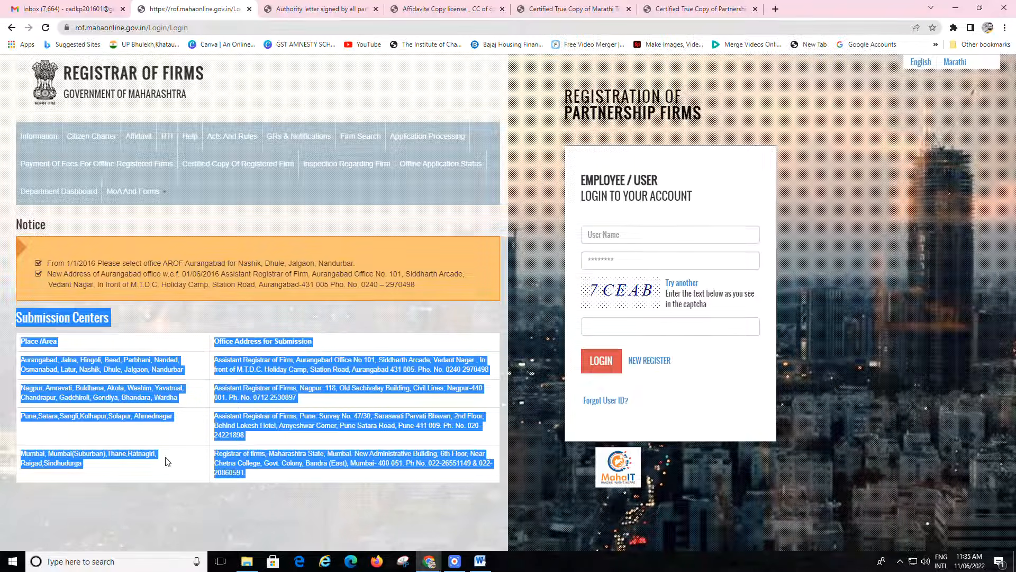
left_click(59, 434)
left_click_drag(214, 391, 347, 402)
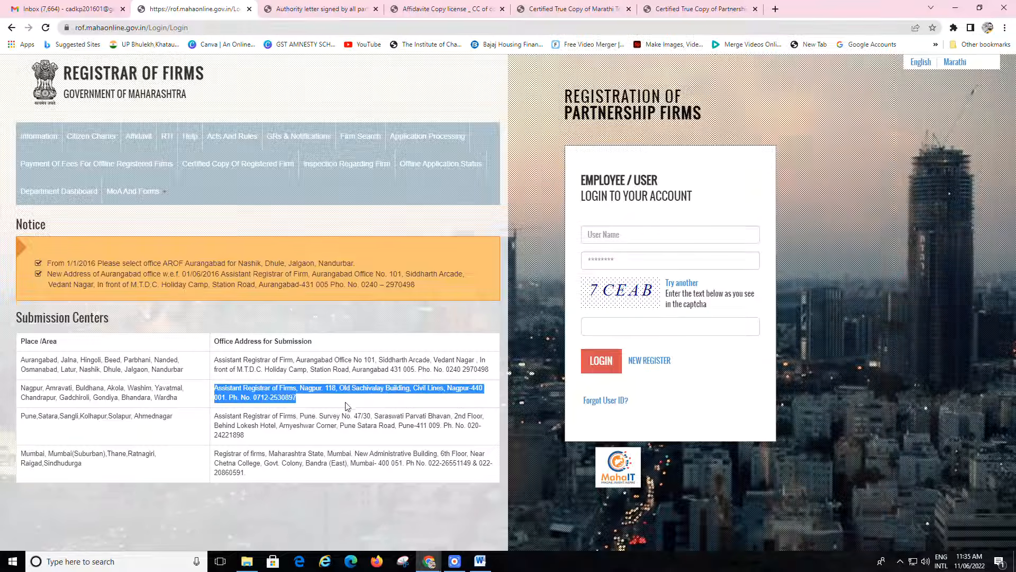
Return to the covering letter in Word and review its subject line, request paragraph and numbered list of enclosed documents, highlighting the paragraph
left_click(480, 561)
left_click(211, 240)
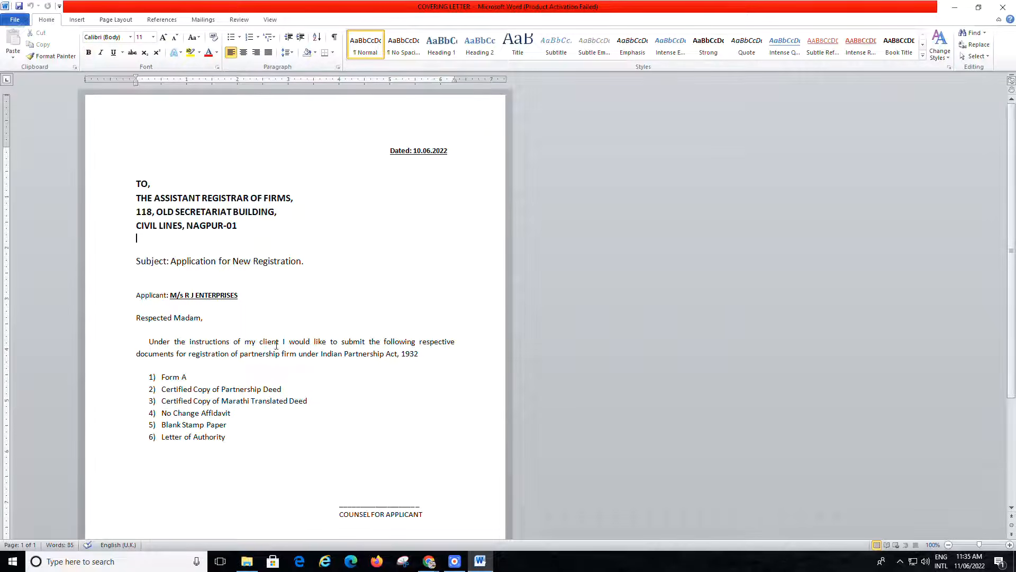
left_click_drag(138, 267, 152, 267)
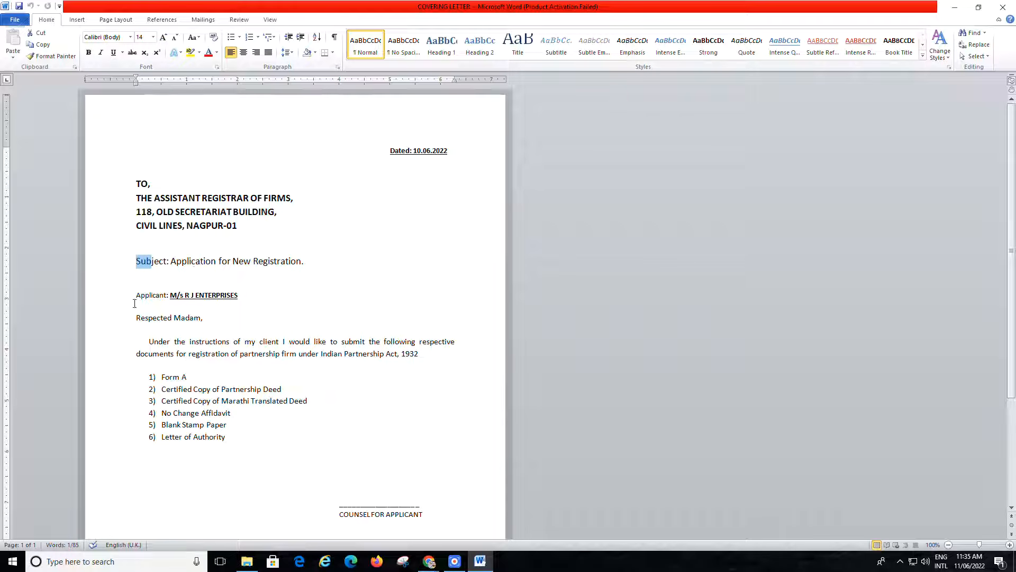
left_click_drag(144, 342, 426, 354)
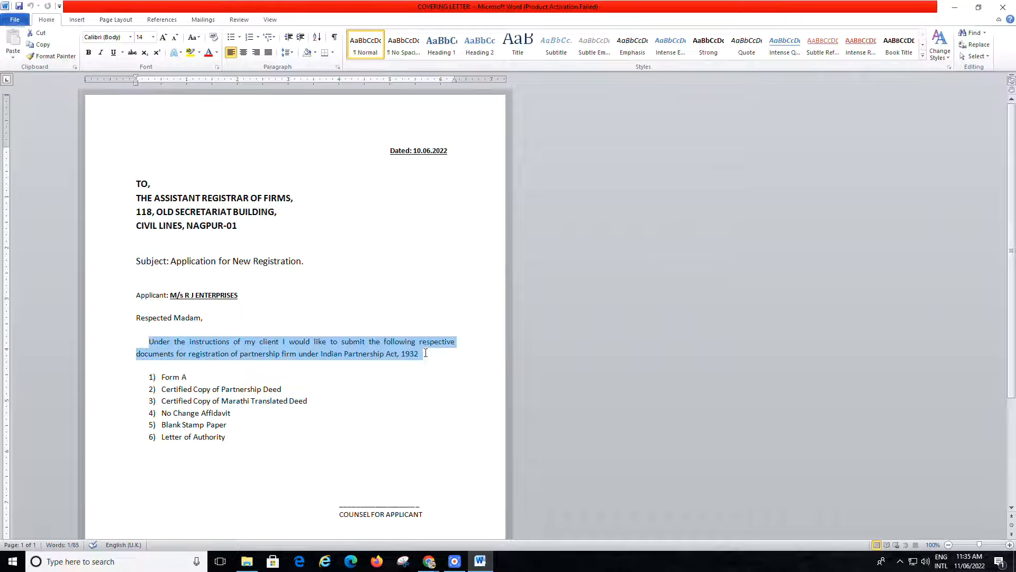
left_click(255, 452)
left_click(188, 377)
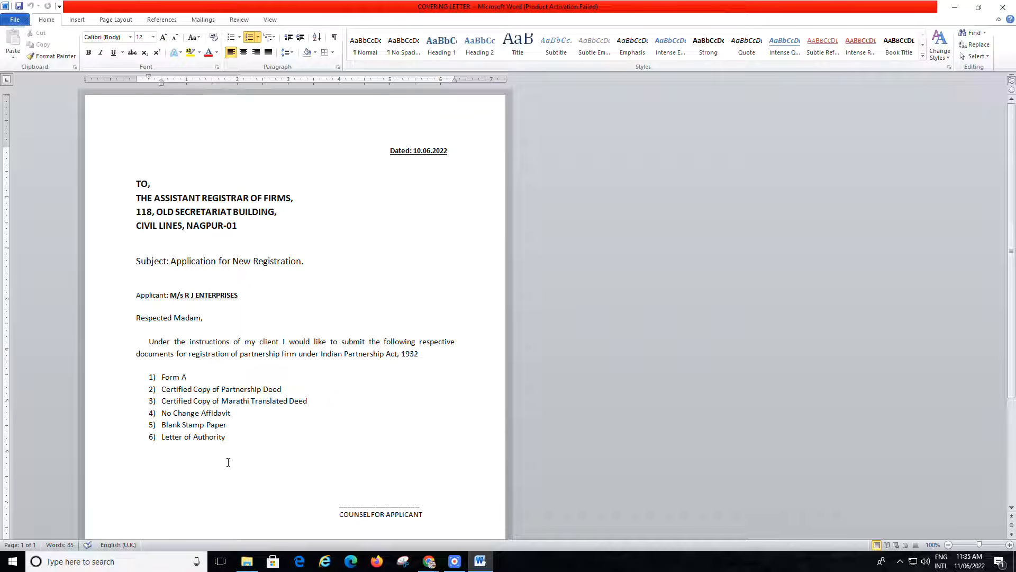
Check the covering letter's signature area around Counsel for Applicant, look over the whole letter again and close it
scroll(259, 480, "down", 3)
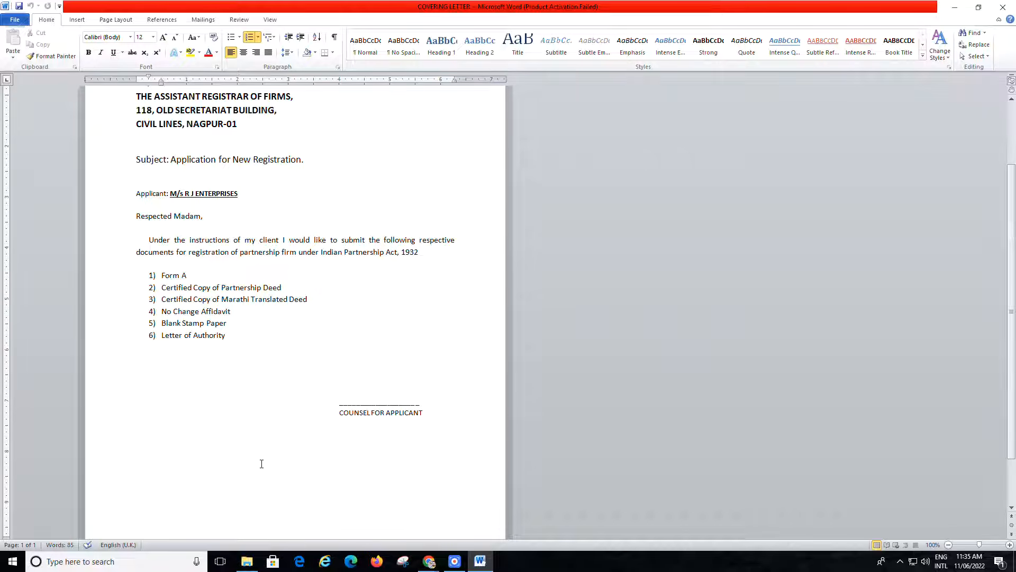
double_click(190, 431)
left_click(387, 504)
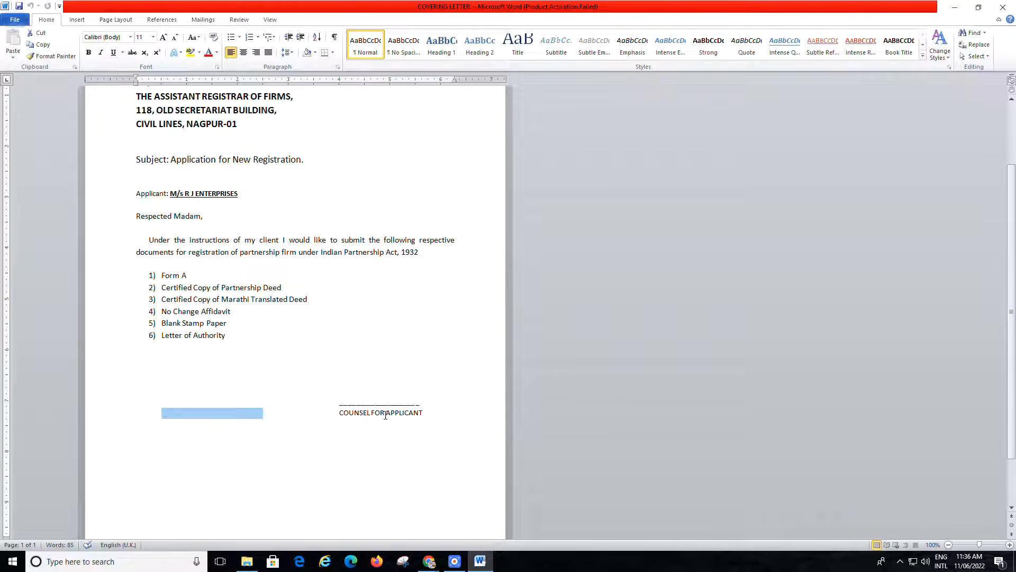
left_click(372, 395)
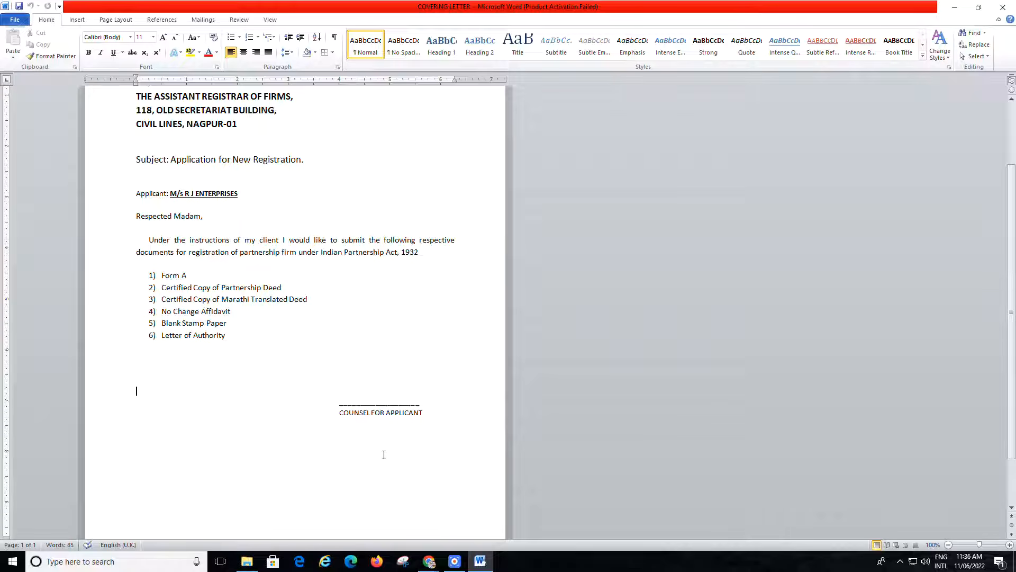
scroll(384, 454, "up", 3)
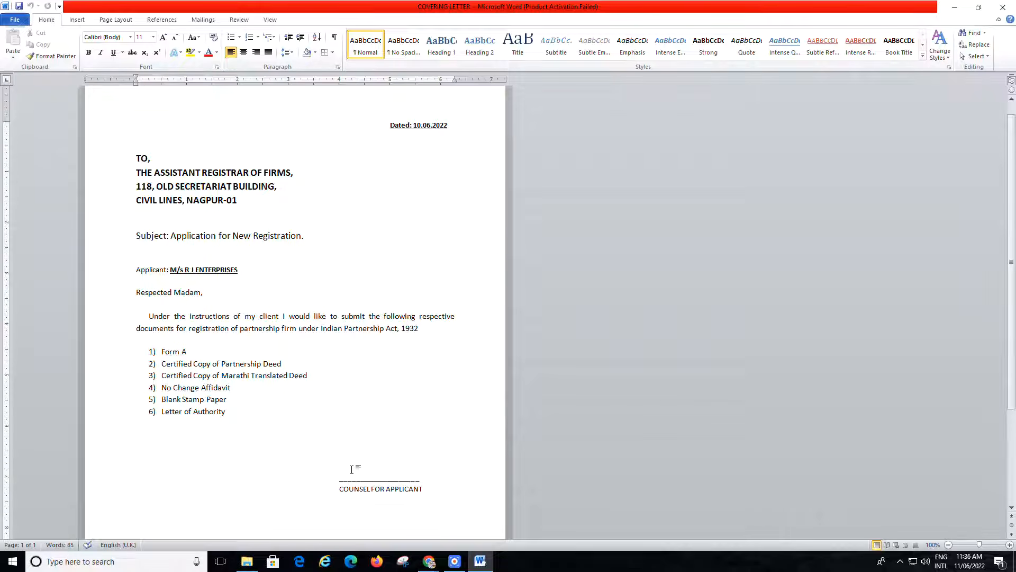
scroll(351, 470, "up", 1)
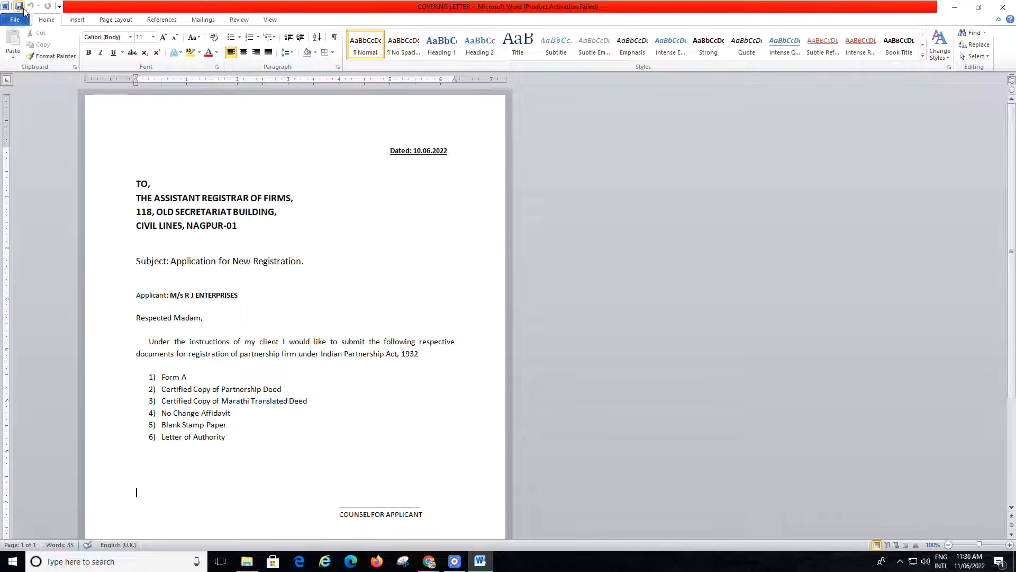
left_click(1012, 8)
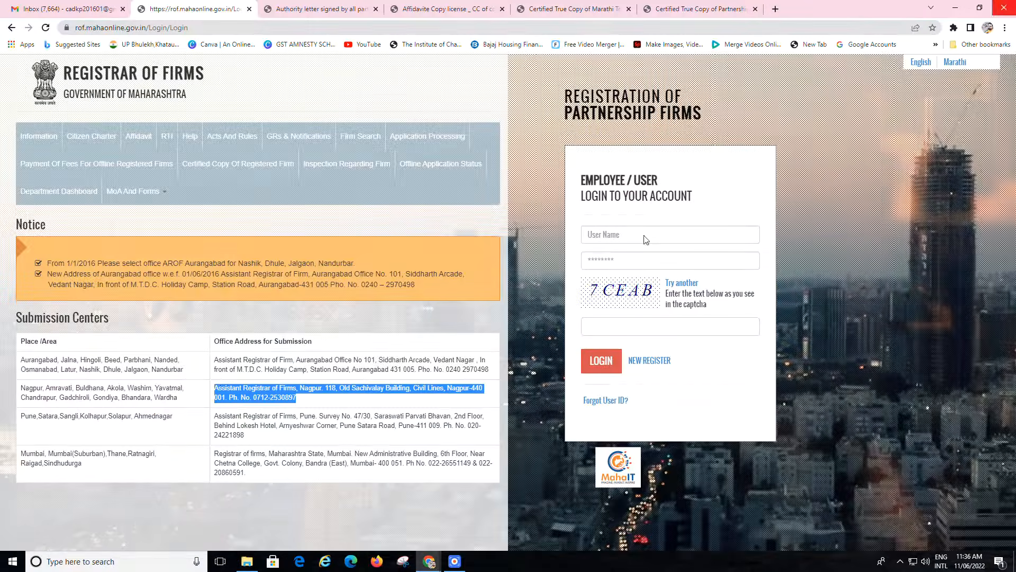
Go through the deed copies, challan, affidavit, KYC, Form A, notary form and authority letter in ROF Docs, and return to the portal's login page
left_click(247, 561)
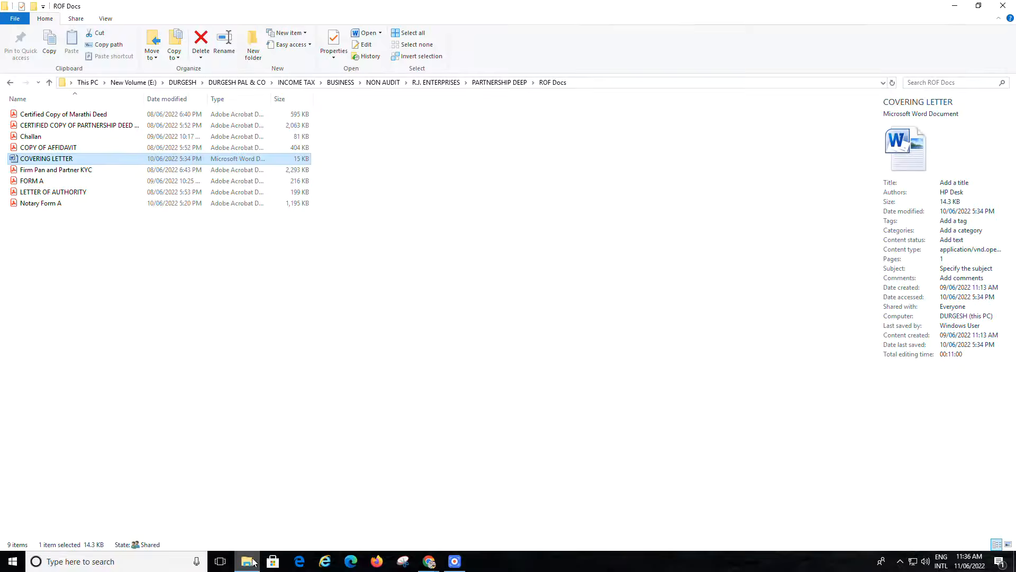
left_click(42, 117)
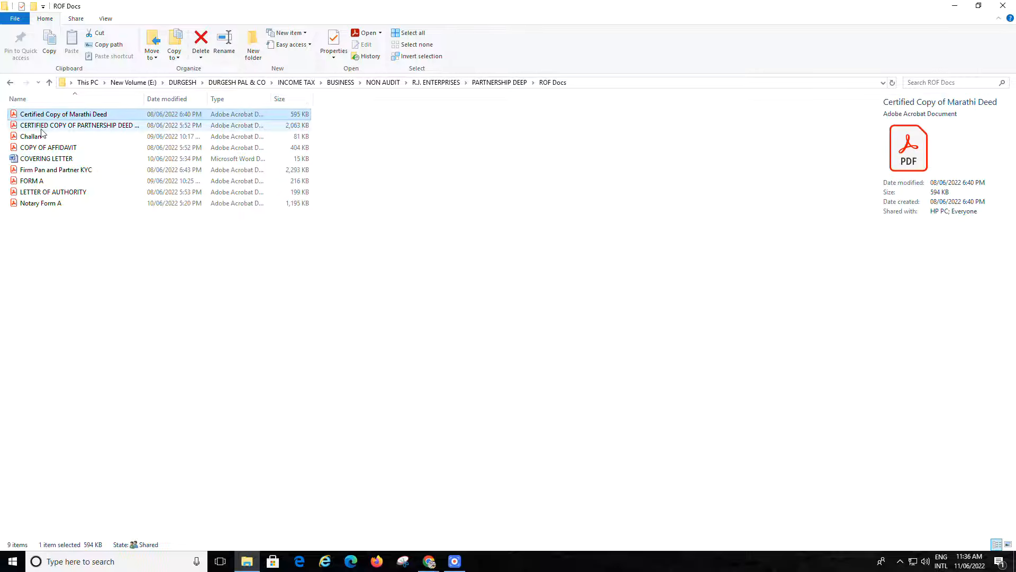
left_click(41, 128)
left_click(37, 136)
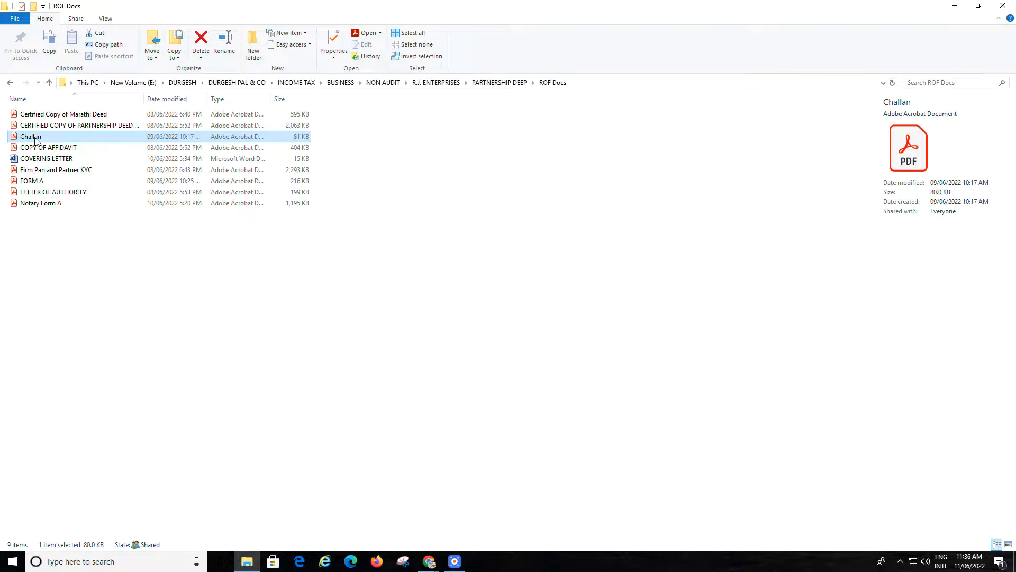
left_click(40, 148)
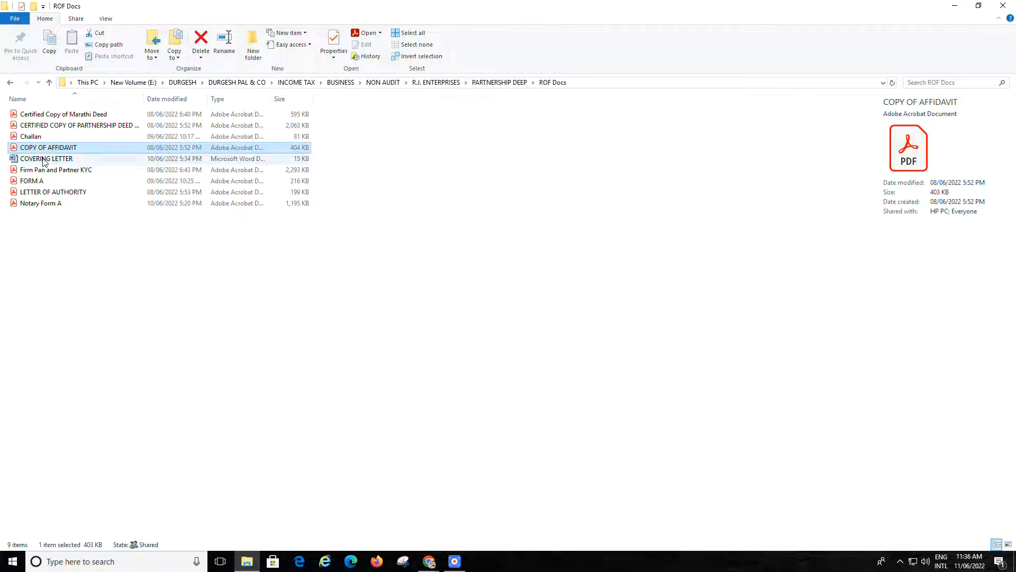
left_click(46, 171)
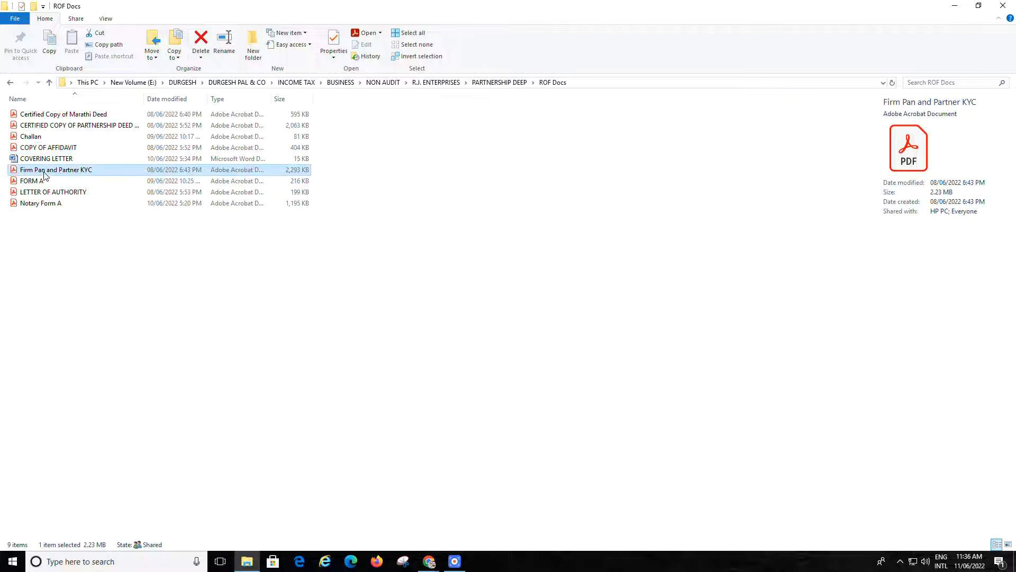
left_click(45, 182)
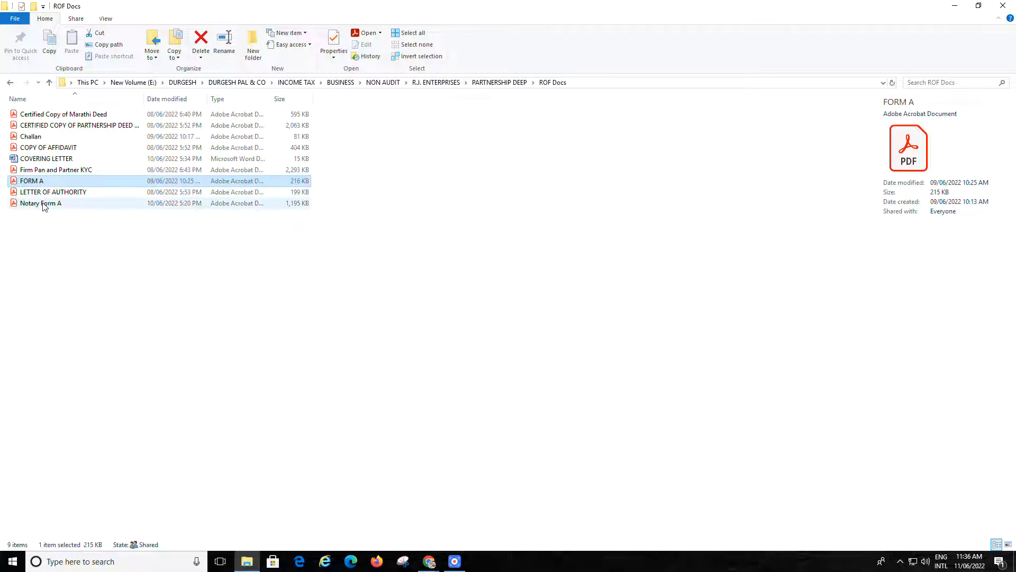
left_click(44, 206)
left_click(44, 196)
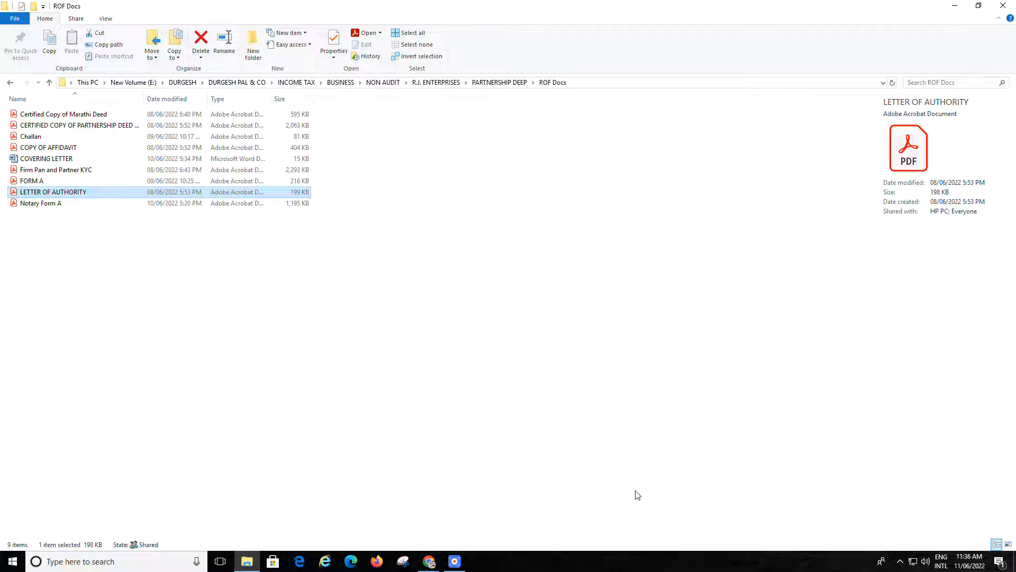
left_click(429, 561)
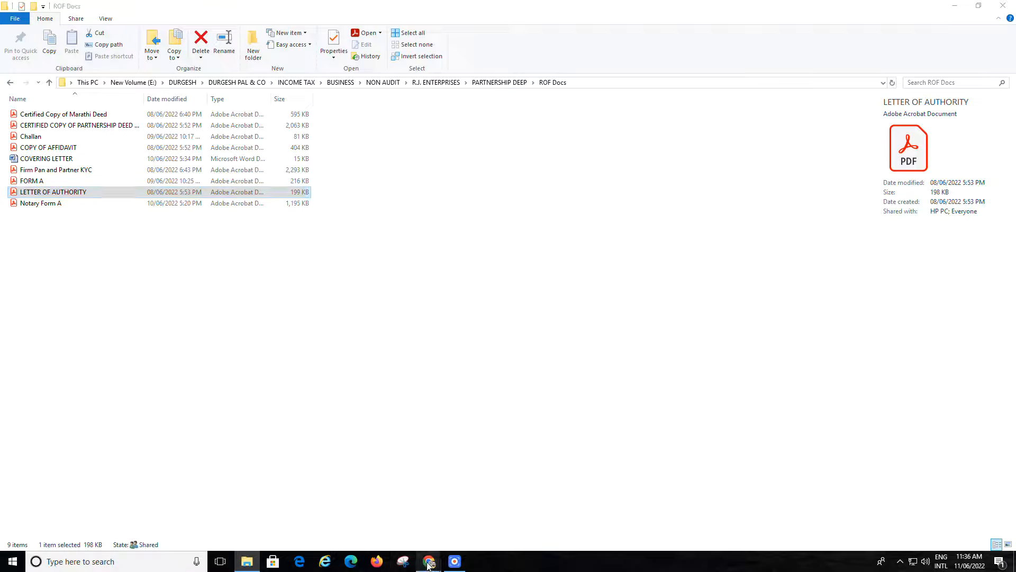
left_click(473, 529)
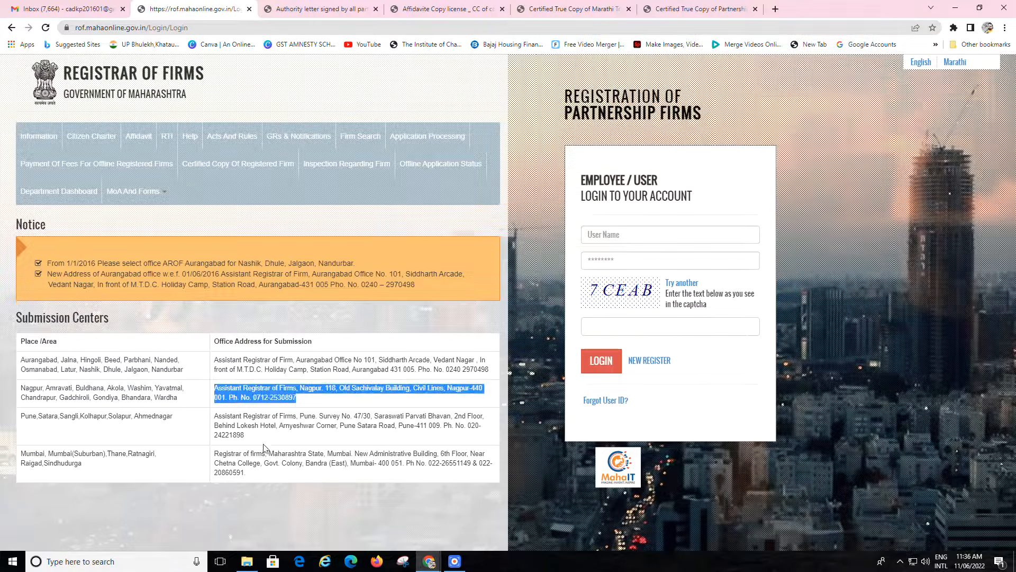
Clear the Nagpur address highlight and select the Aurangabad, Nagpur and Pune office addresses in the Submission Centers table
left_click(280, 408)
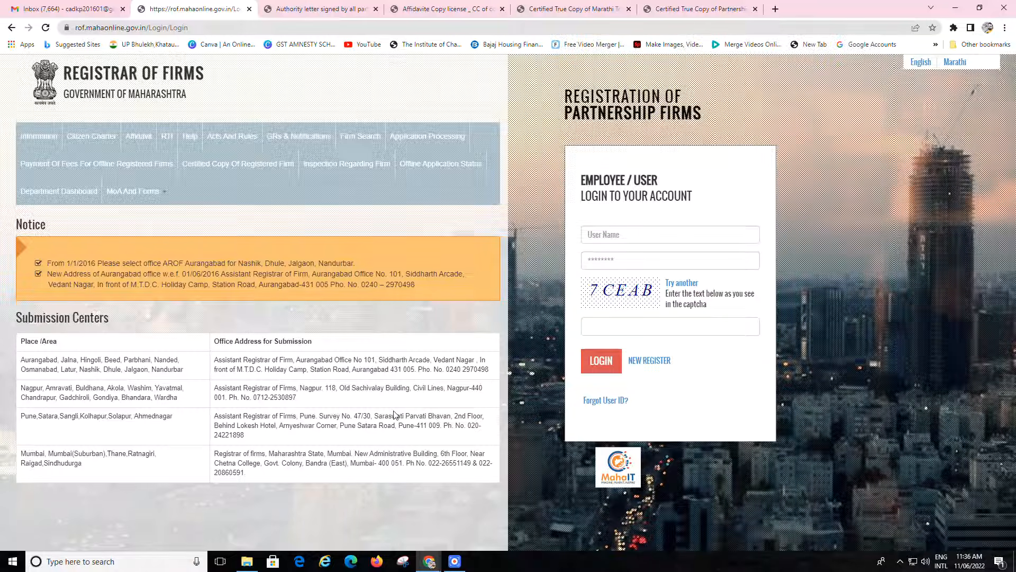
left_click_drag(236, 360, 324, 464)
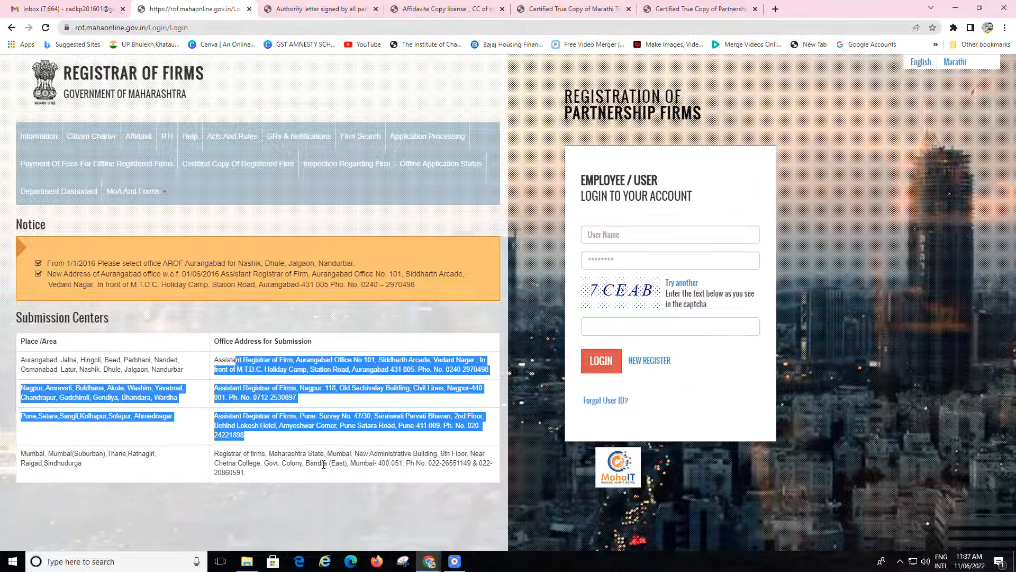
left_click(322, 475)
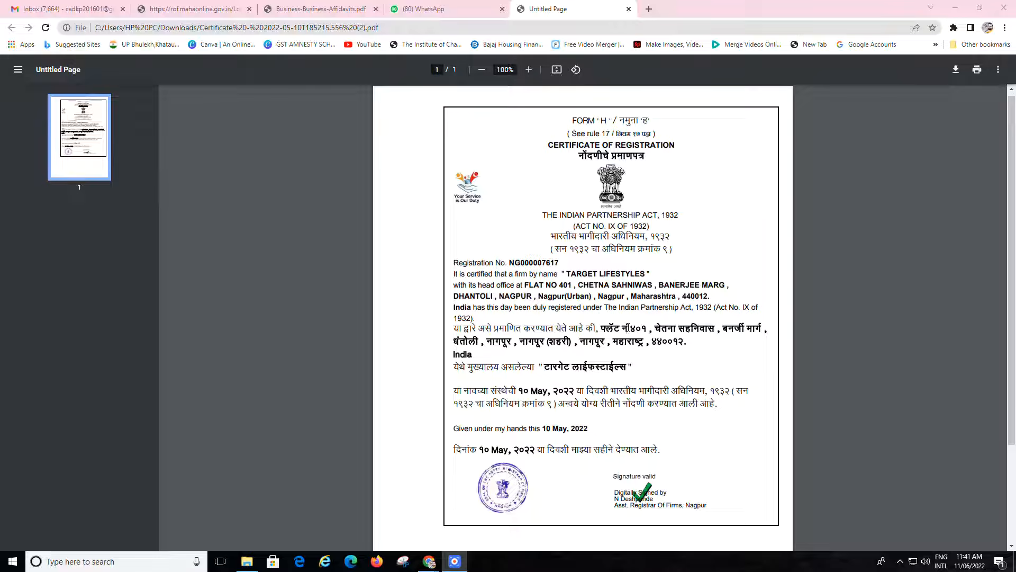
Look over the Form H Certificate of Registration and return to the Registrar of Firms login page
scroll(628, 327, "down", 2)
scroll(622, 327, "up", 2)
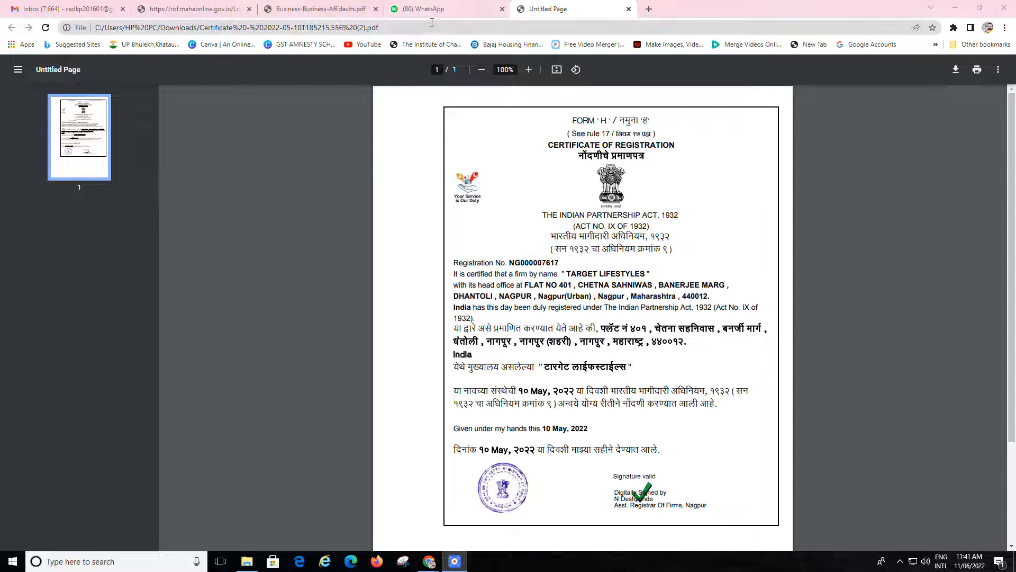
left_click(292, 10)
left_click(189, 14)
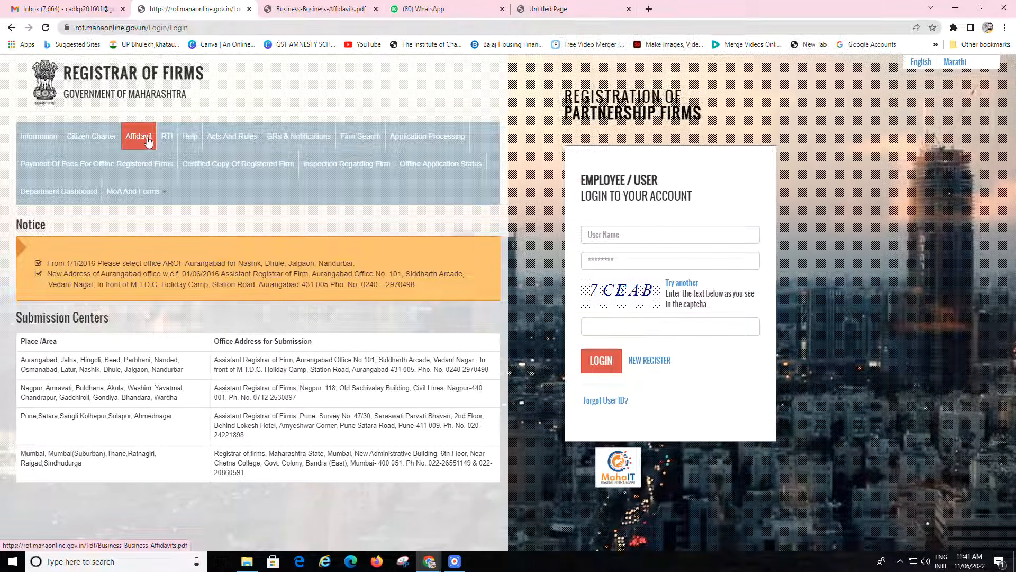
View the portal's affidavit format and the How To Fill The Form flowchart, returning to the login page after each
left_click(317, 9)
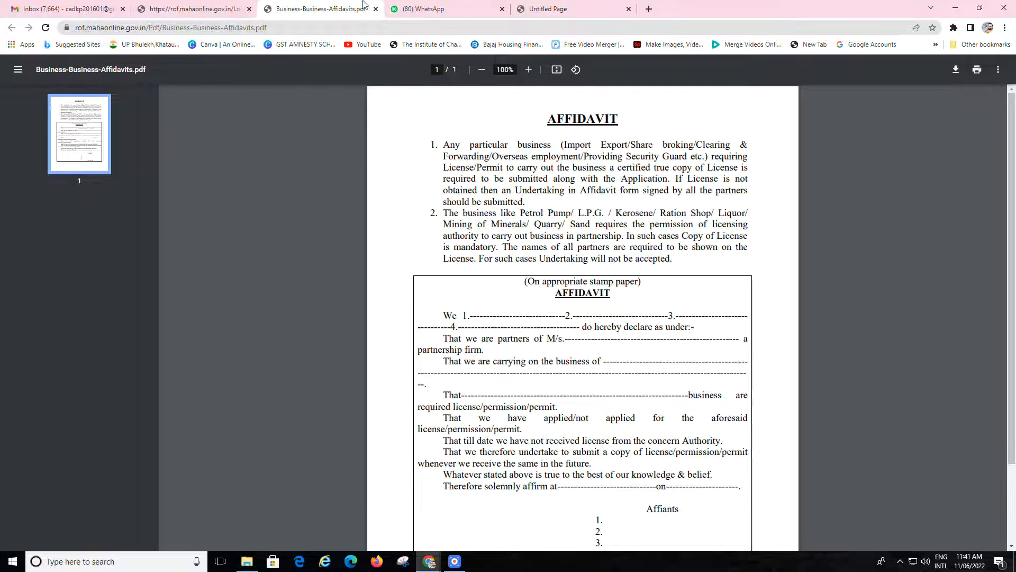
left_click(189, 9)
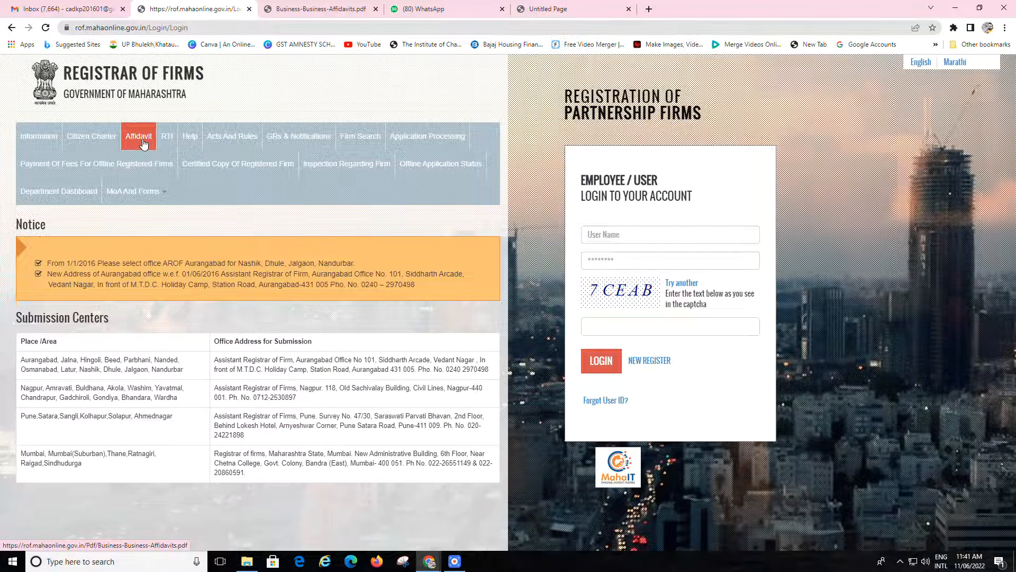
mouse_move(190, 139)
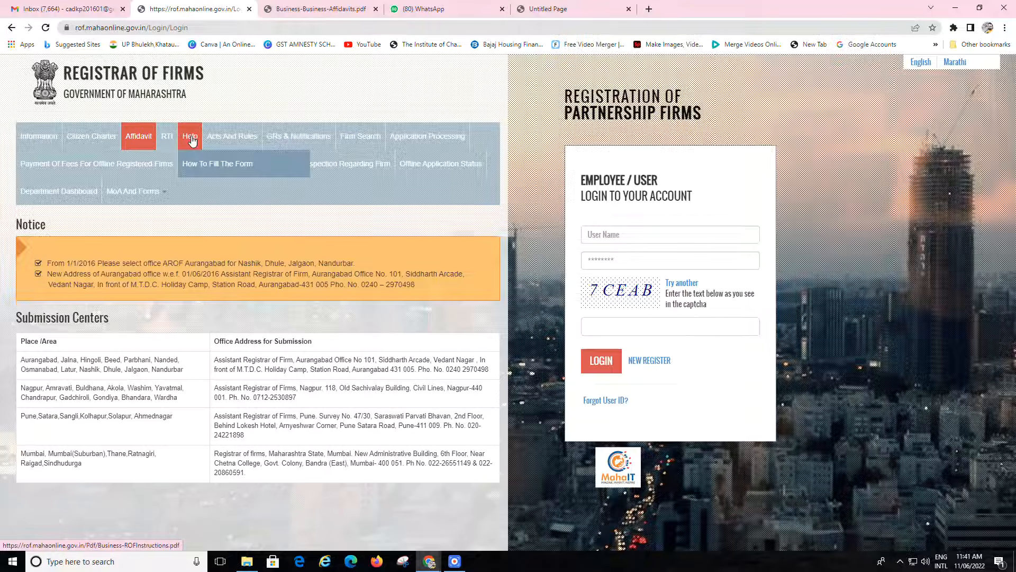
left_click(205, 173)
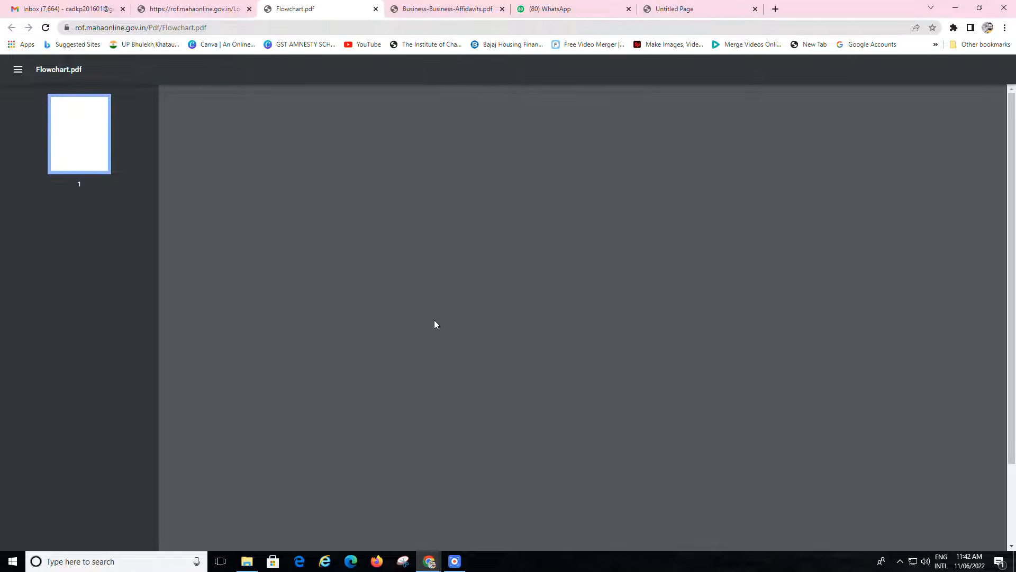
scroll(524, 341, "down", 3)
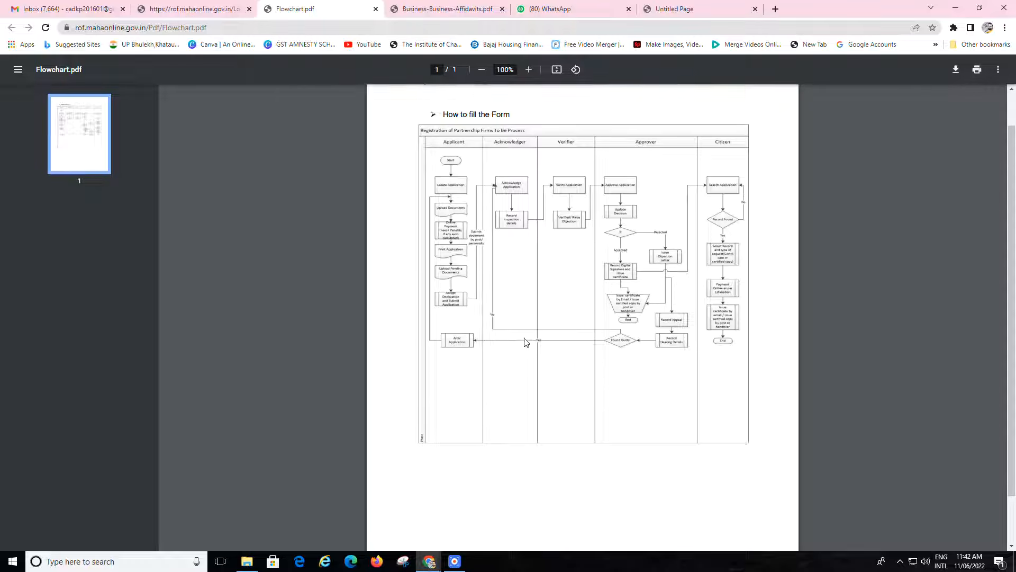
left_click(217, 10)
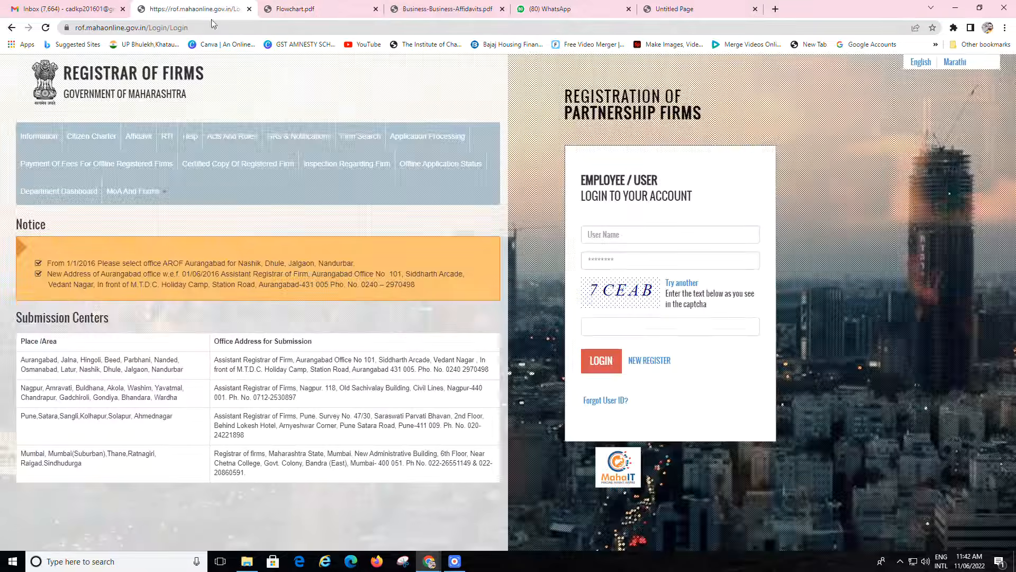
Open the portal's general instructions for filling up forms and skim the Form A and Forms B to F sections
left_click(186, 139)
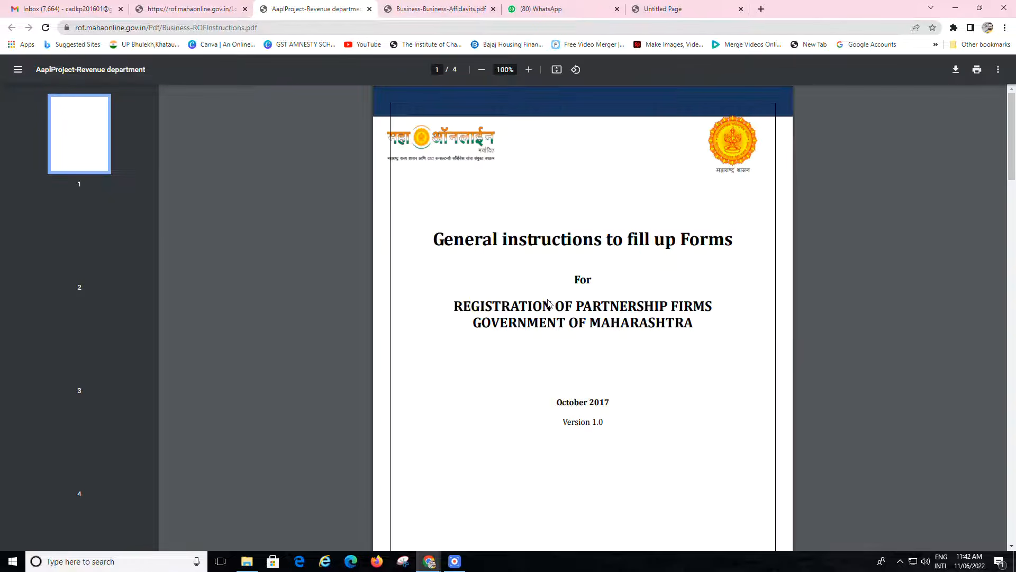
left_click(494, 10)
scroll(587, 309, "down", 18)
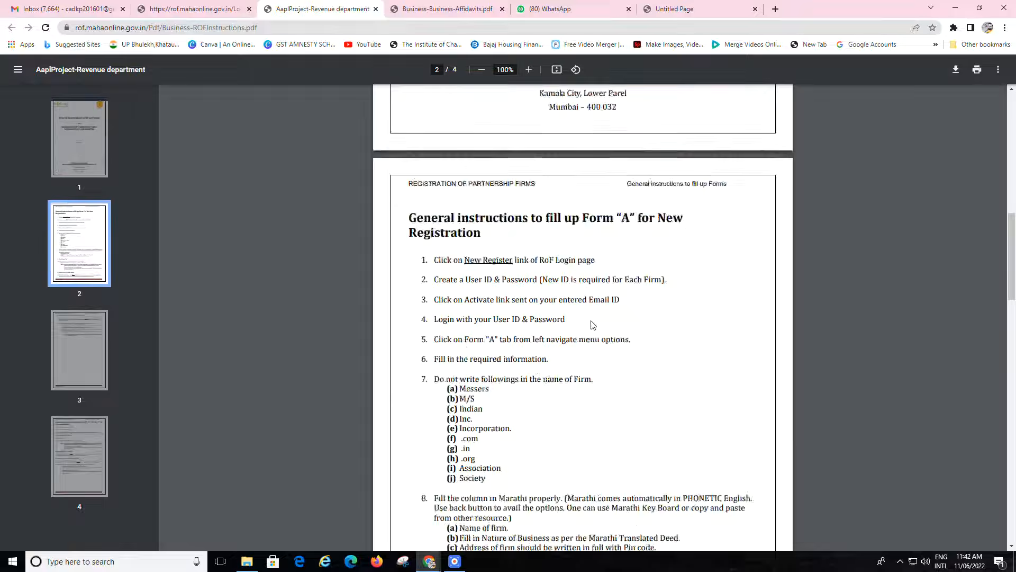
scroll(582, 325, "down", 15)
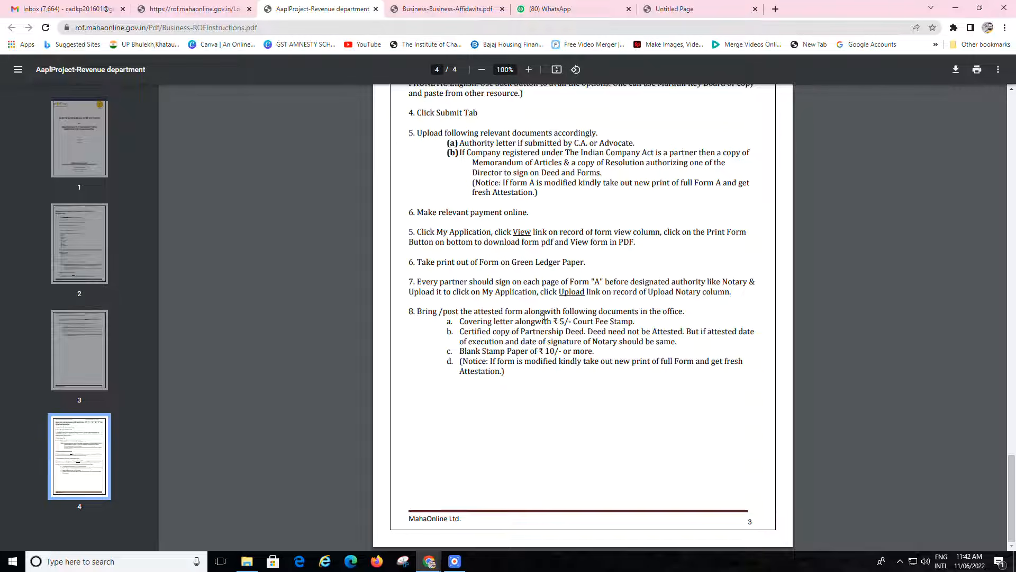
scroll(560, 353, "up", 15)
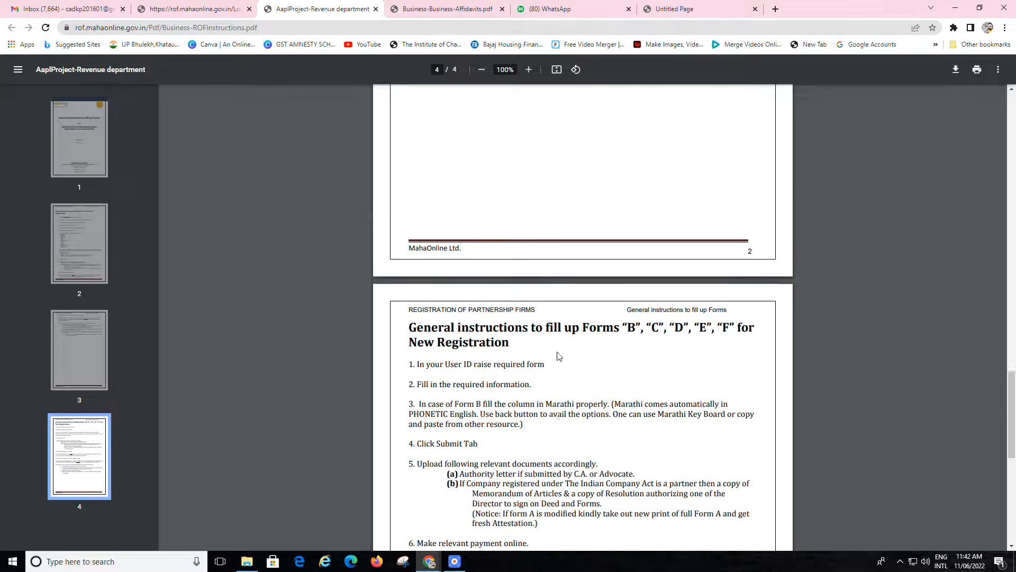
scroll(560, 357, "up", 10)
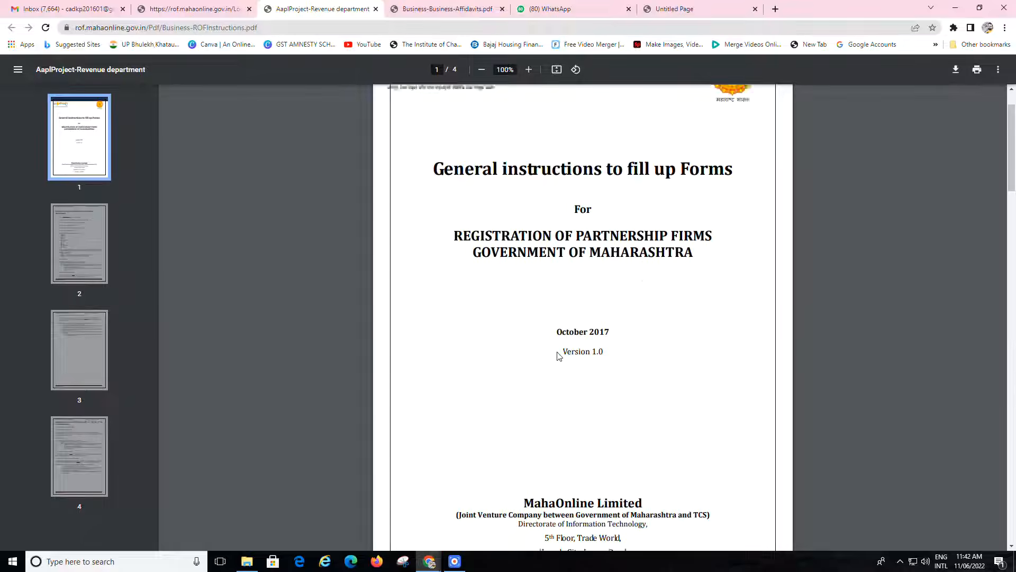